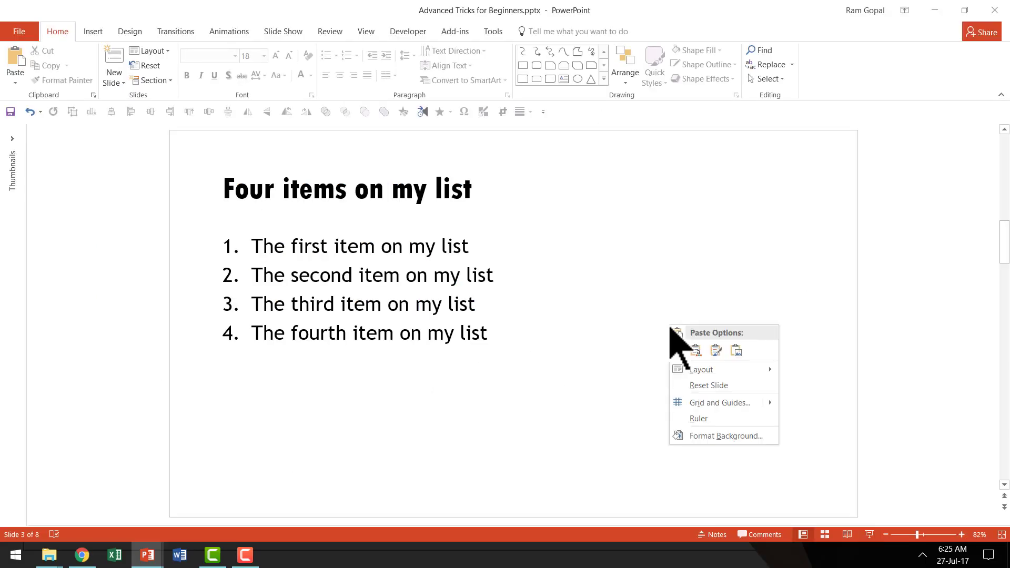
click(701, 370)
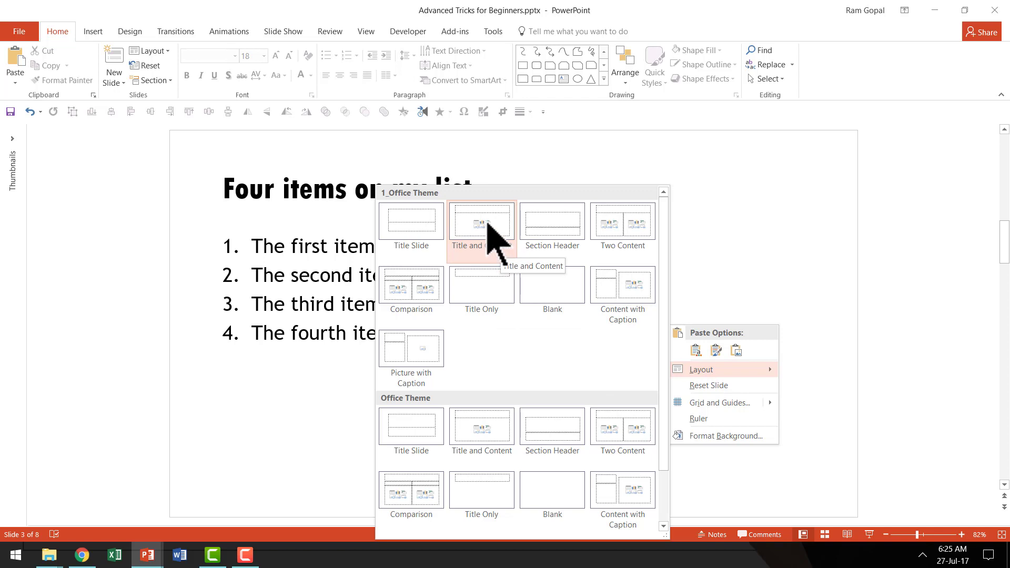
click(496, 237)
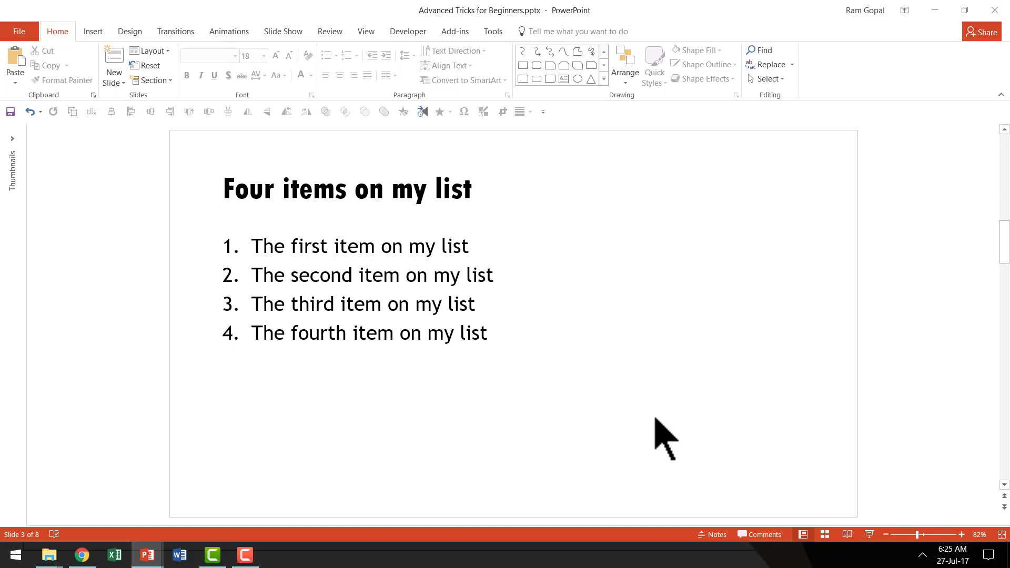
Step: Flip back and forth between the plain numbered list on slide 3 and its circle-and-pill version on slide 4
key(Page_Down)
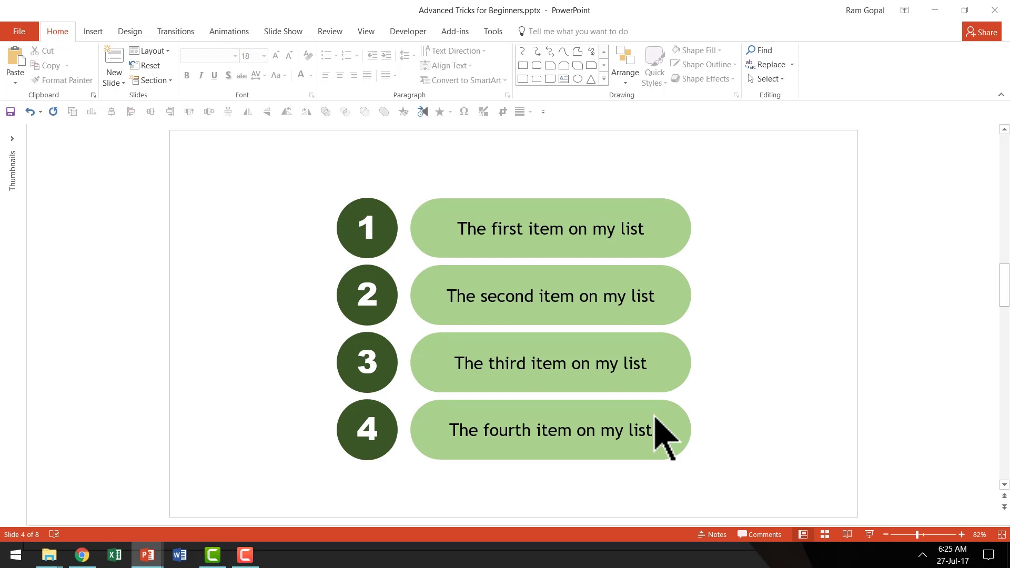
key(Page_Up)
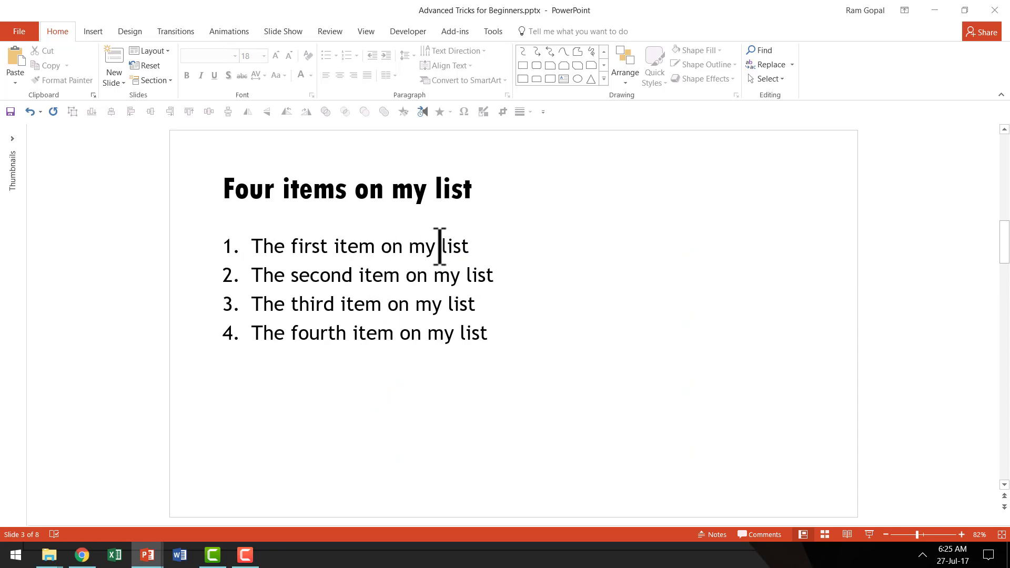
key(Page_Down)
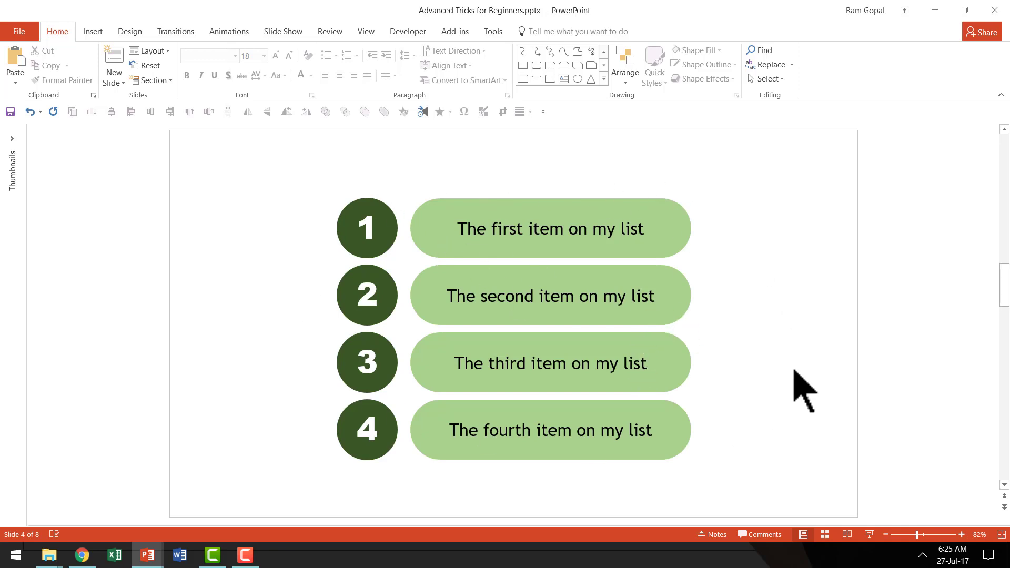
key(Page_Up)
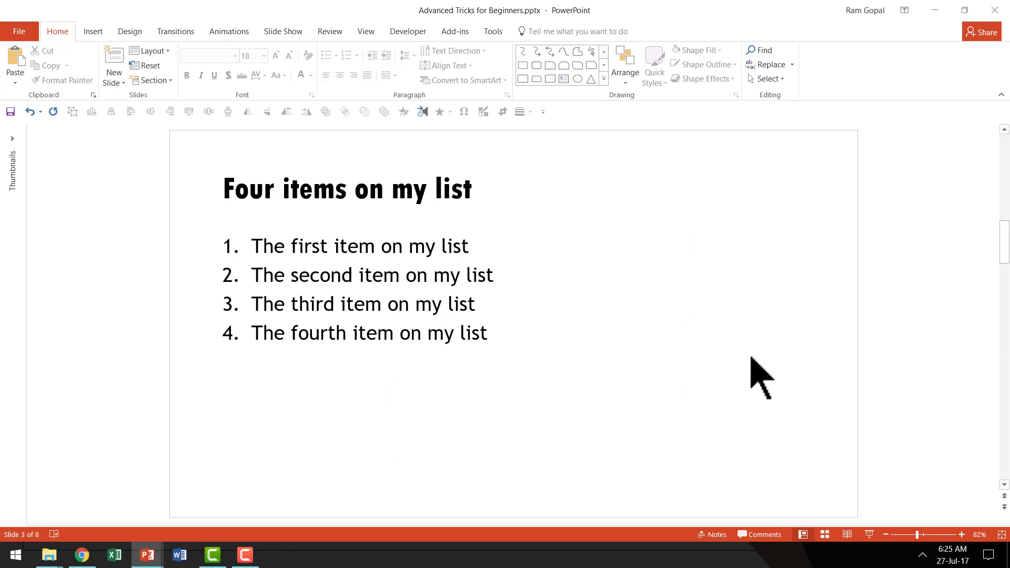
key(Page_Down)
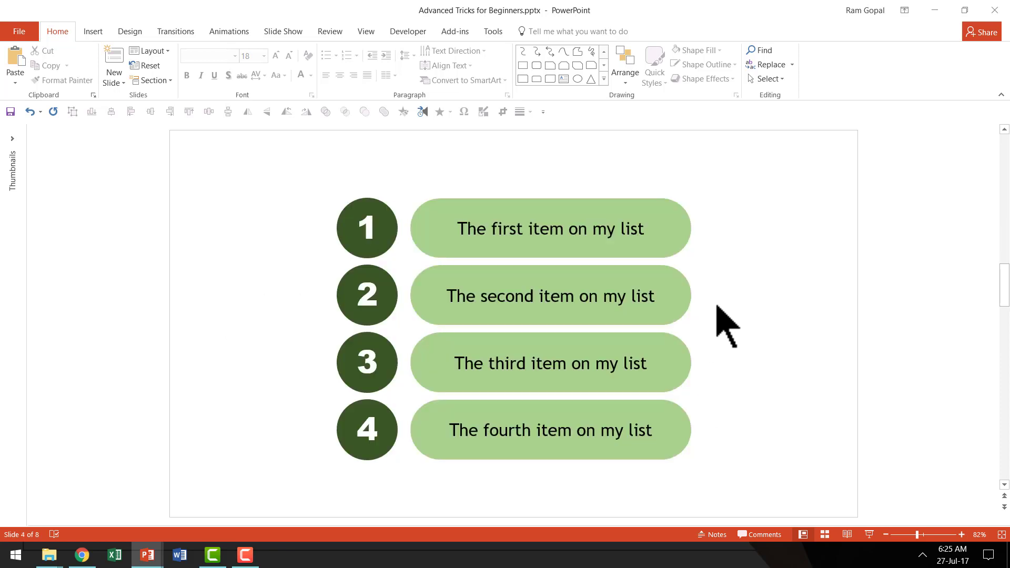
key(Page_Up)
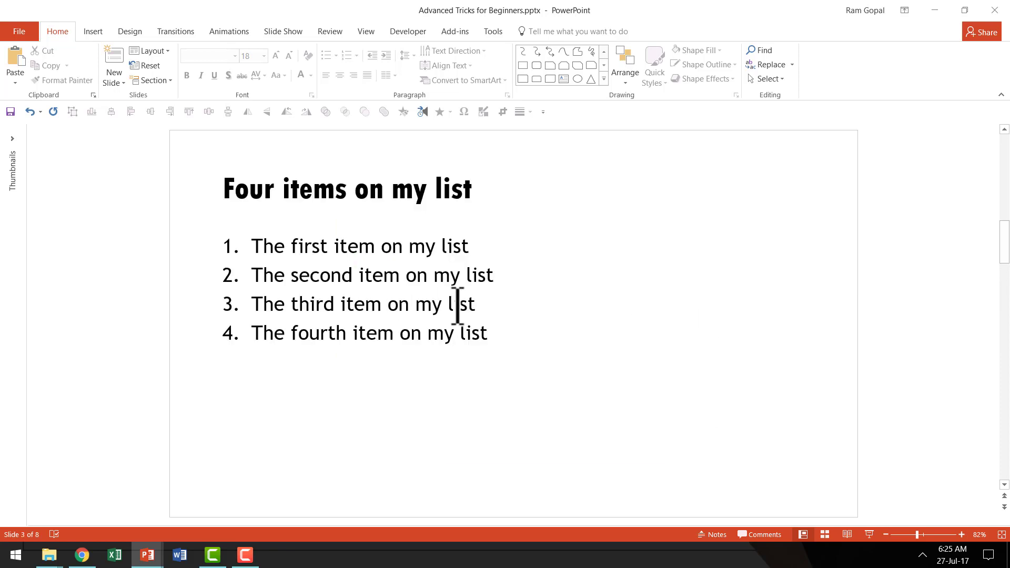
key(Page_Down)
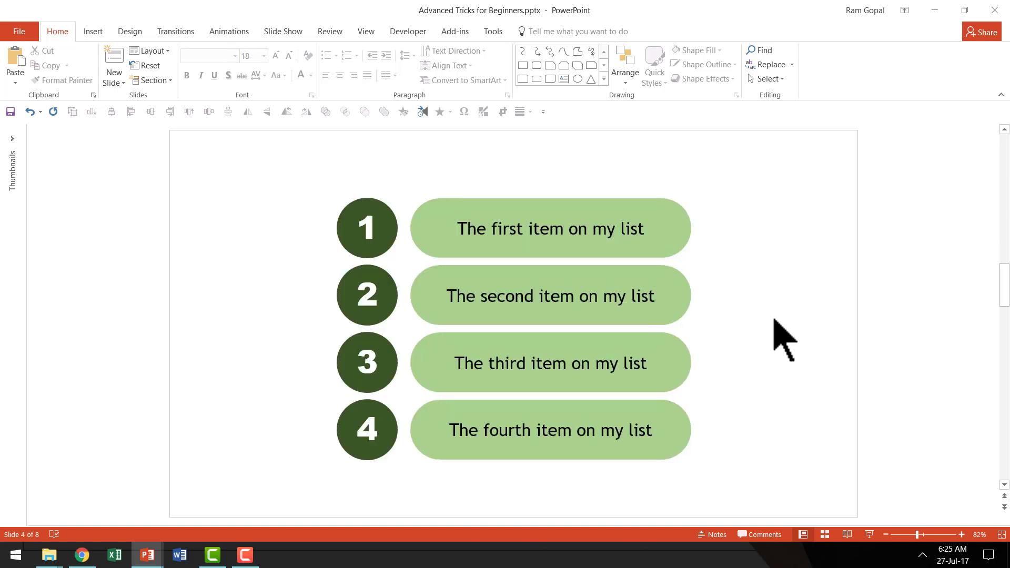
Step: On blank slide 5, draw a small blue circle left of centre using the Oval shape
key(Page_Down)
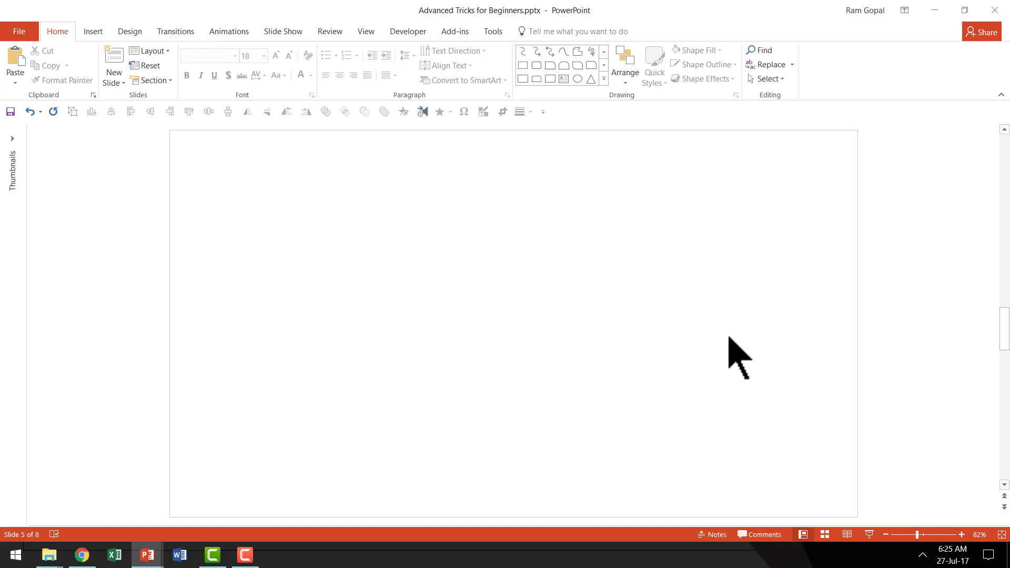
click(604, 79)
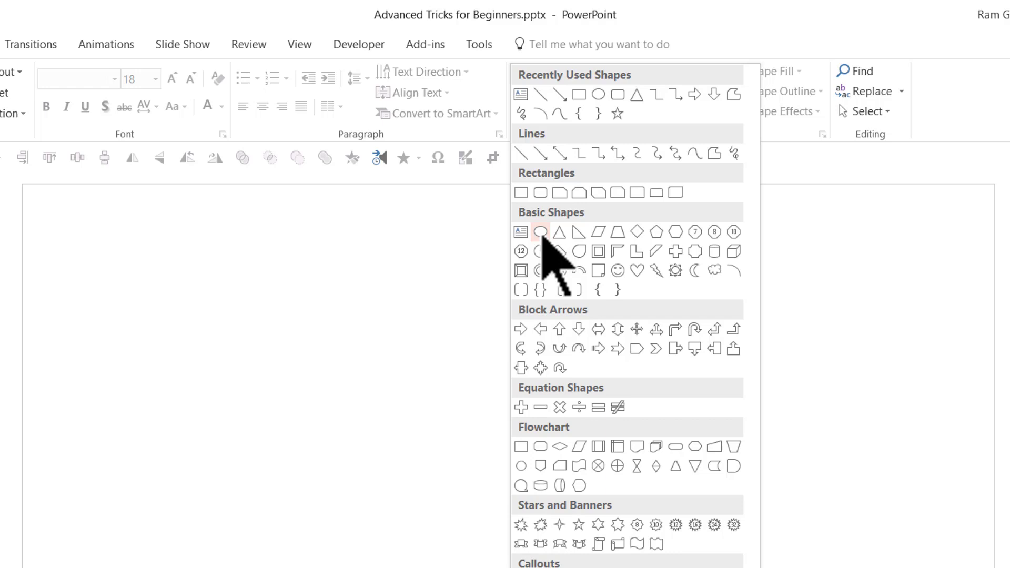
click(540, 232)
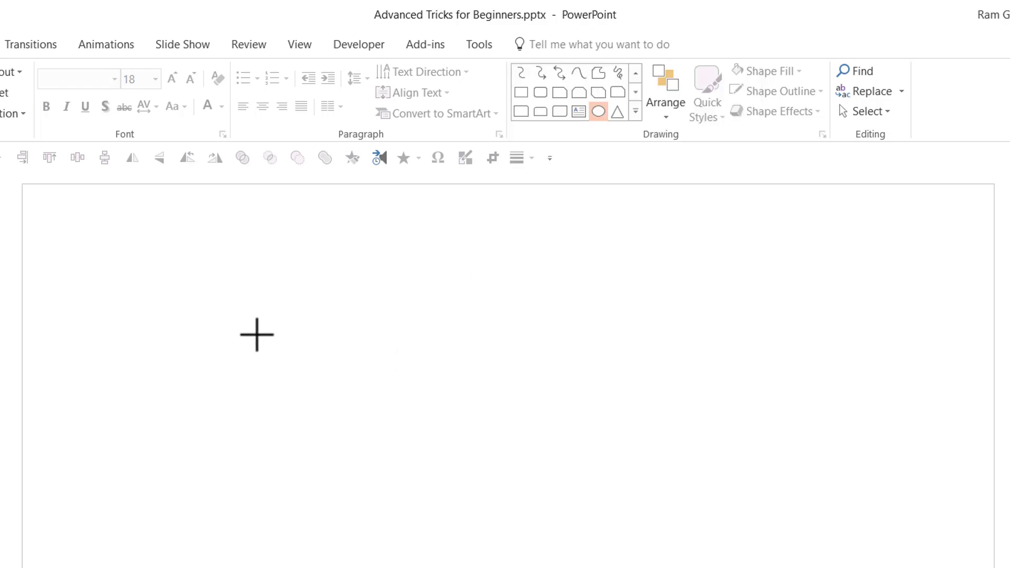
drag(255, 330, 314, 408)
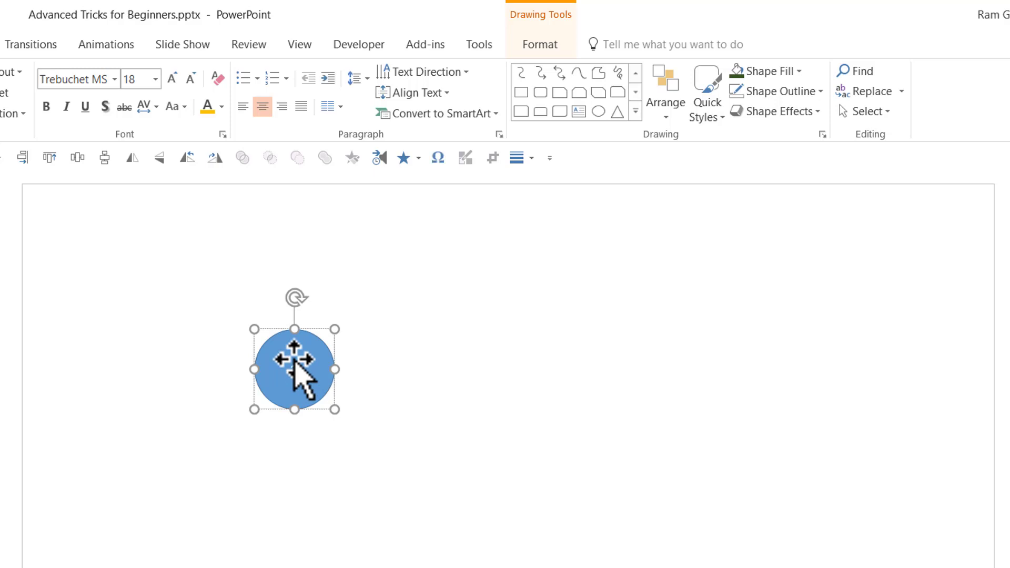
text(1)
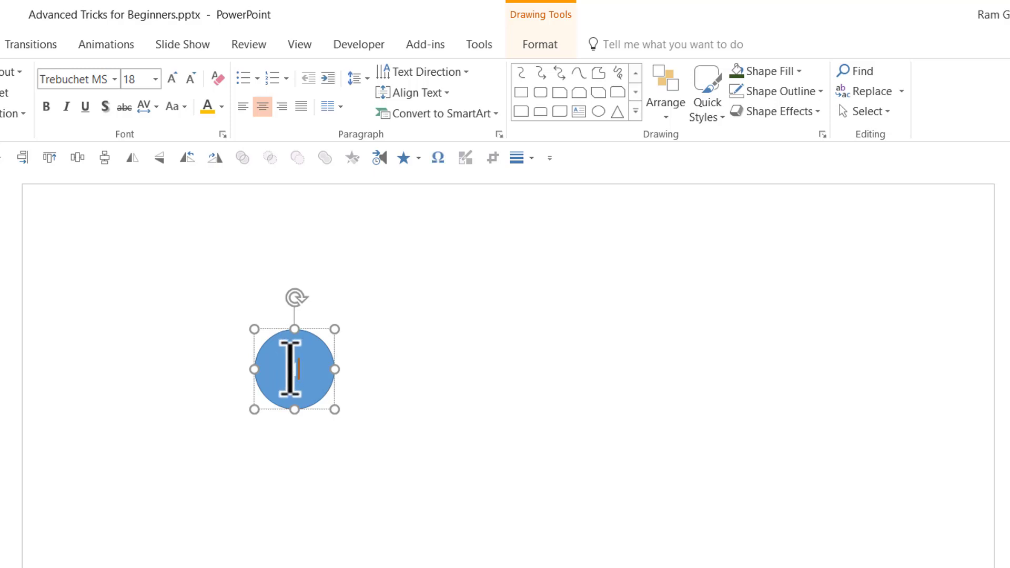
Step: Make the number 1 inside the circle Arial Black and enlarge it to 32 point
double_click(296, 369)
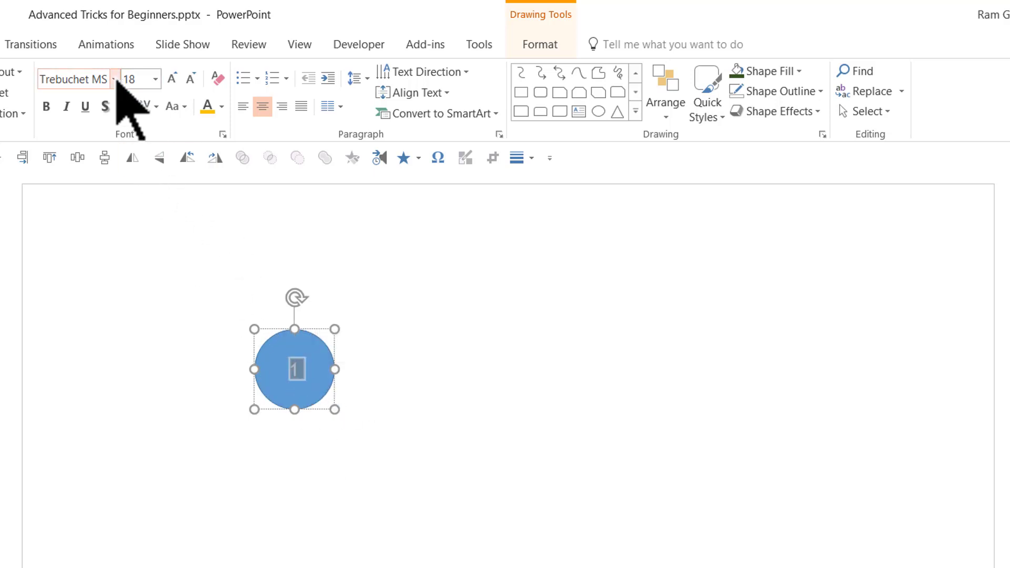
click(115, 79)
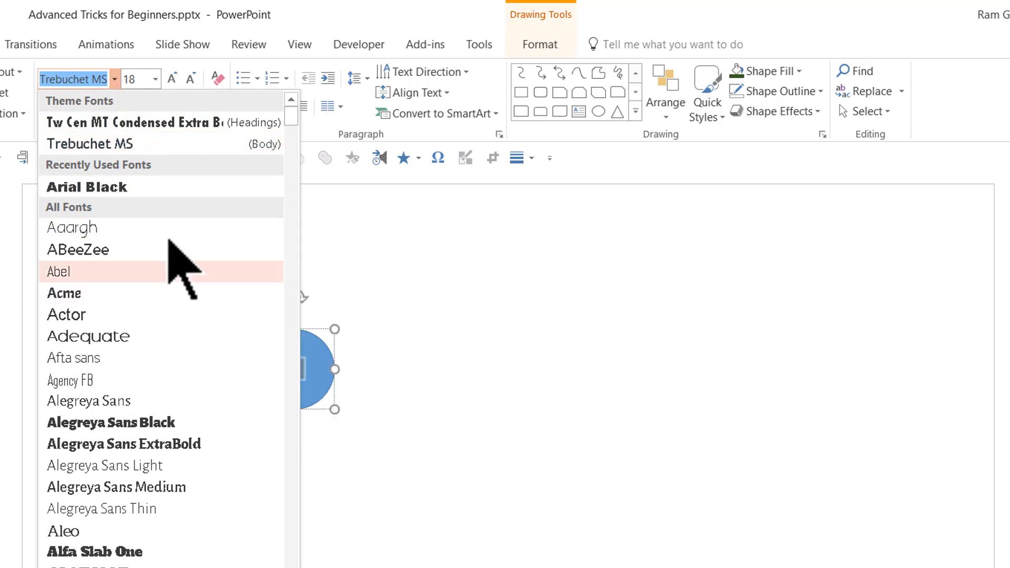
click(87, 187)
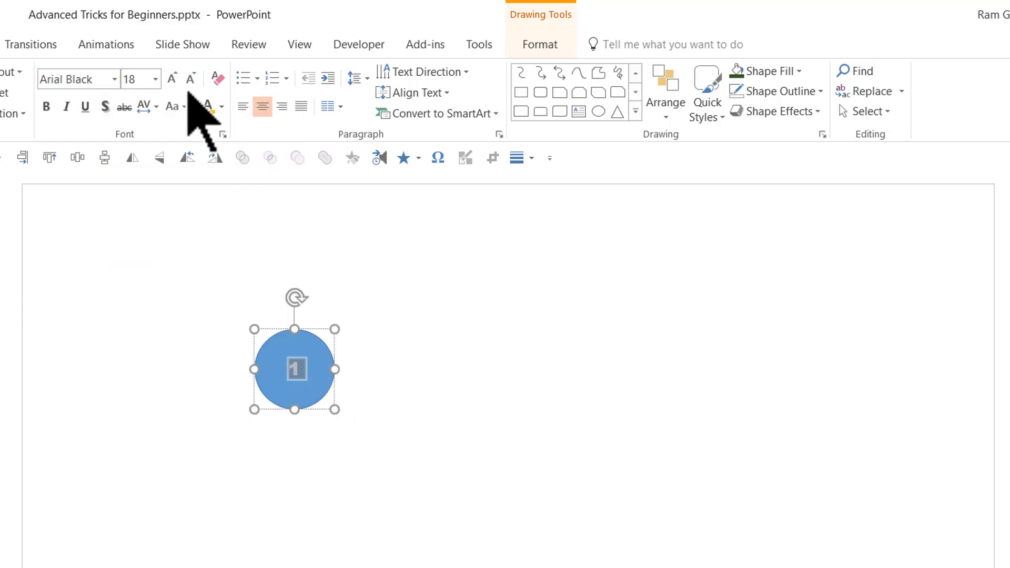
click(174, 79)
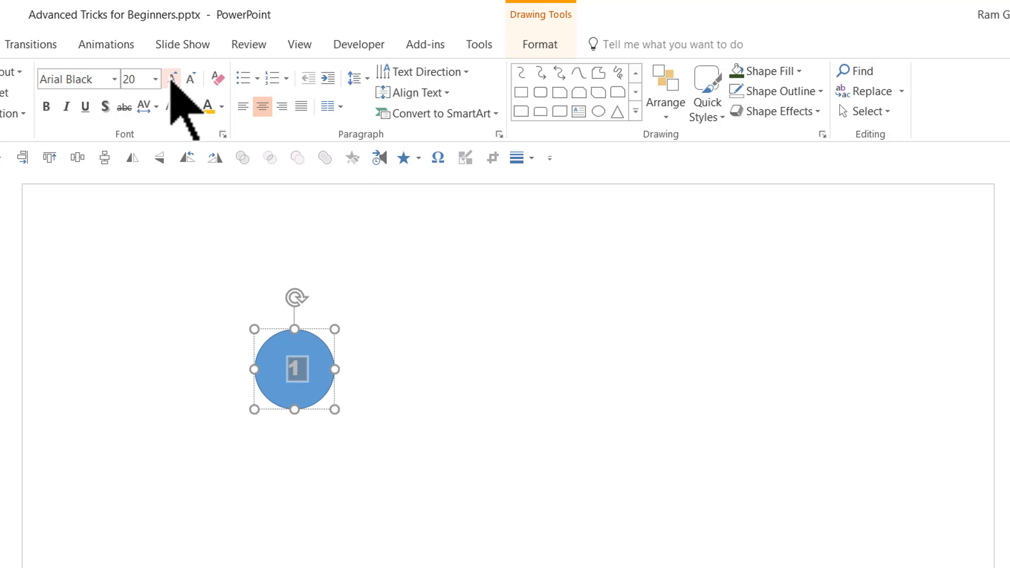
click(174, 79)
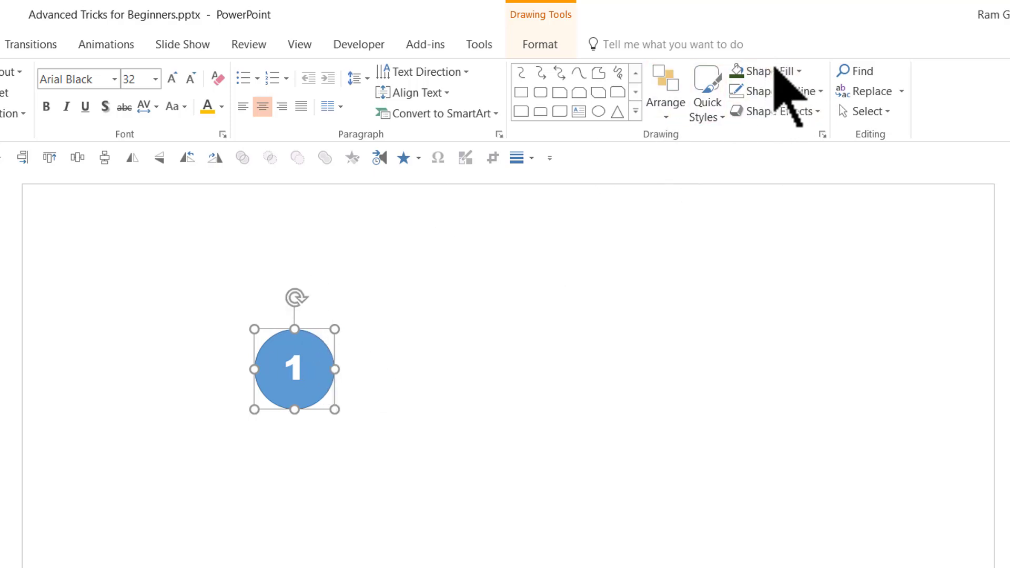
Step: Fill the numbered circle dark green and remove its outline
click(786, 71)
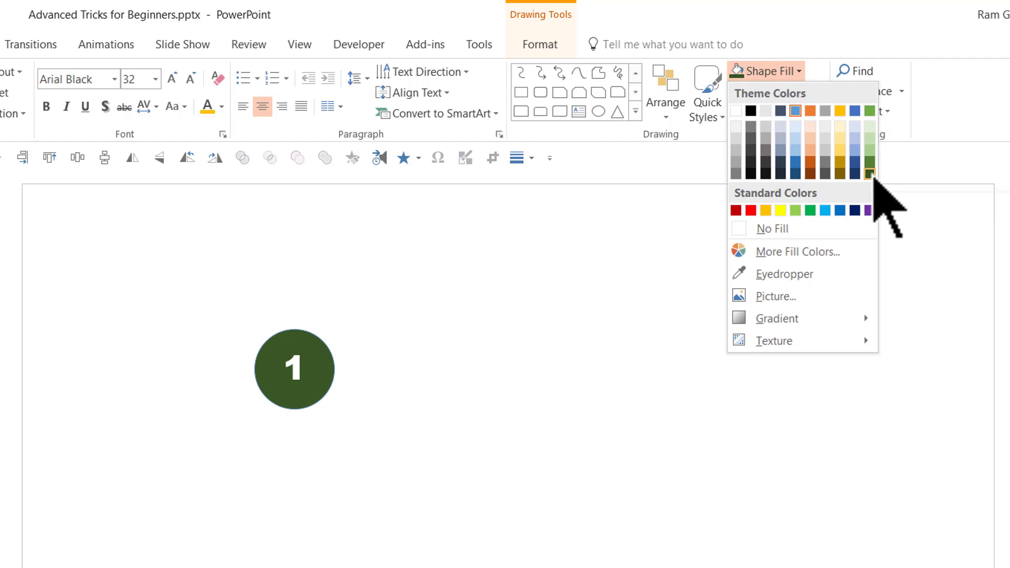
click(870, 173)
click(820, 90)
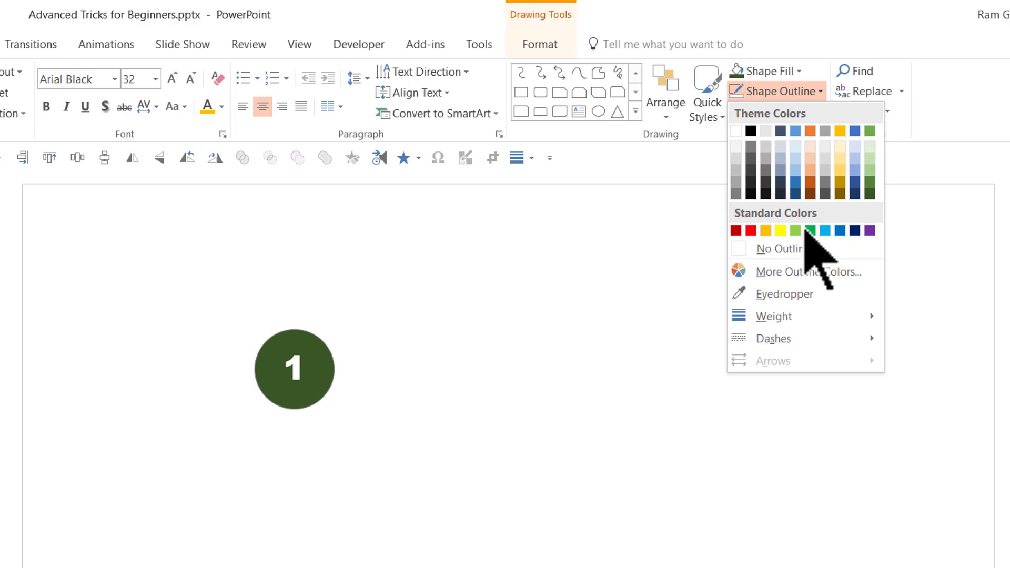
click(790, 251)
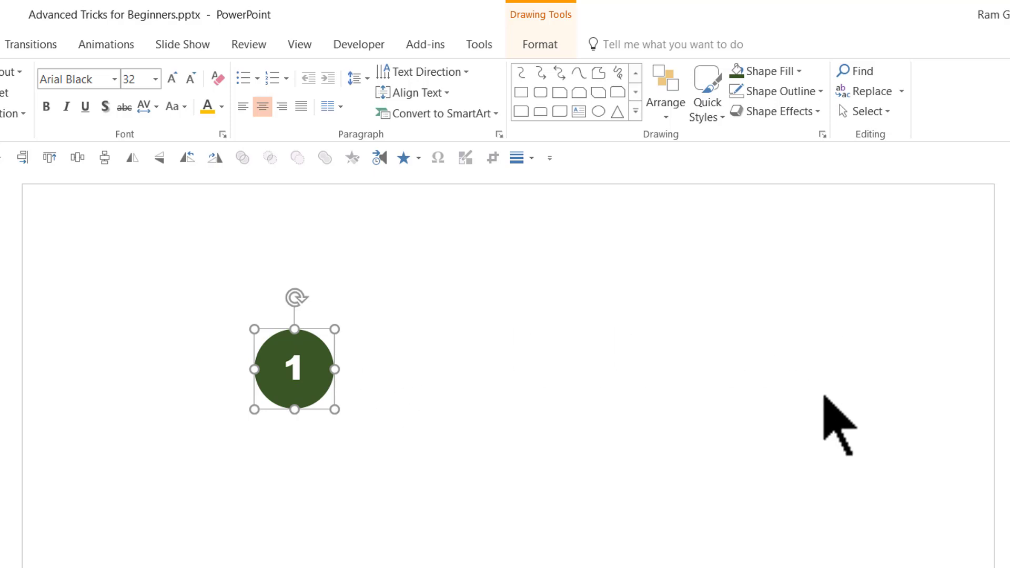
Step: Draw a wide rounded rectangle right of the circle and round its corners fully into a pill
click(636, 111)
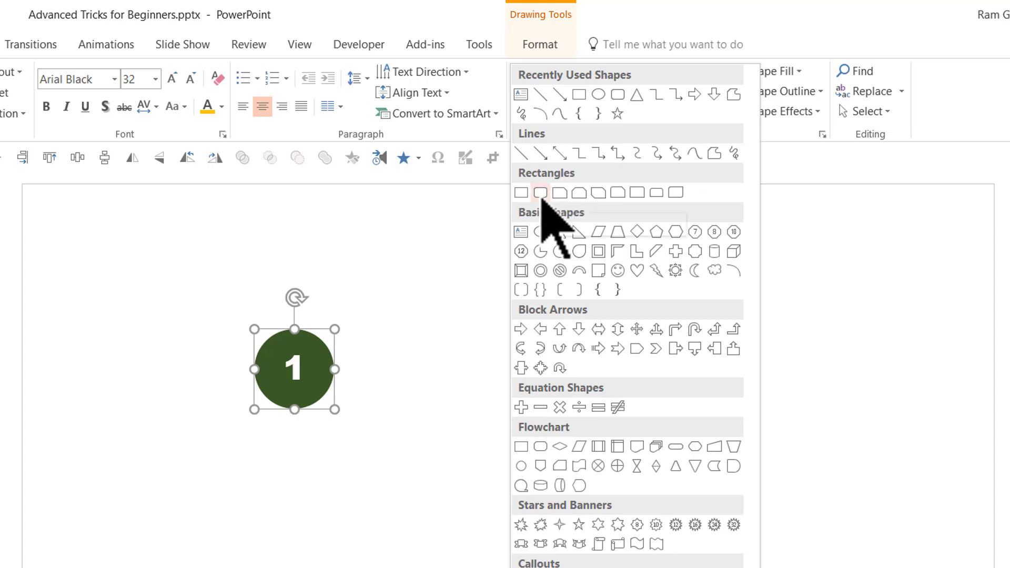
click(541, 193)
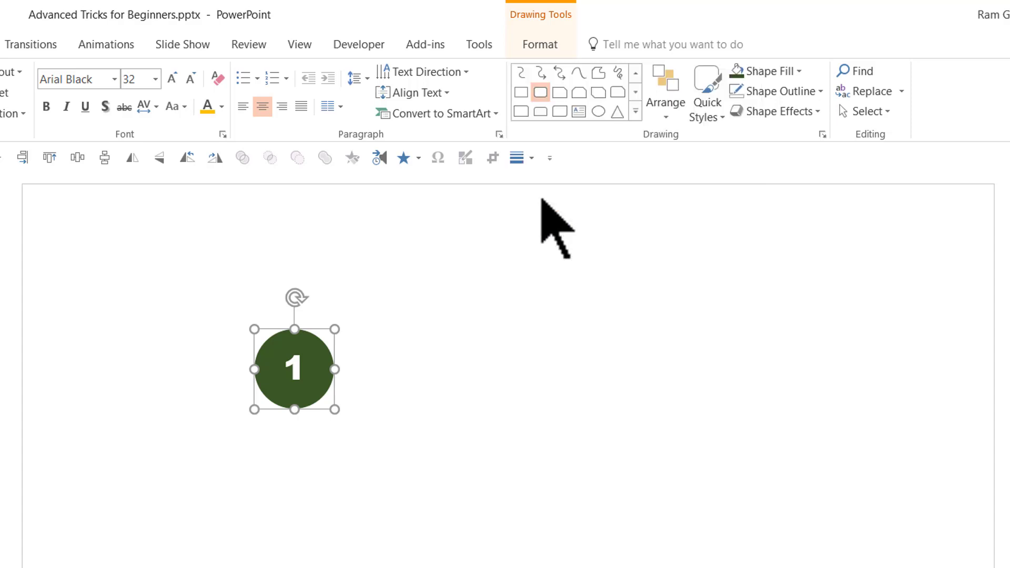
drag(379, 317, 808, 416)
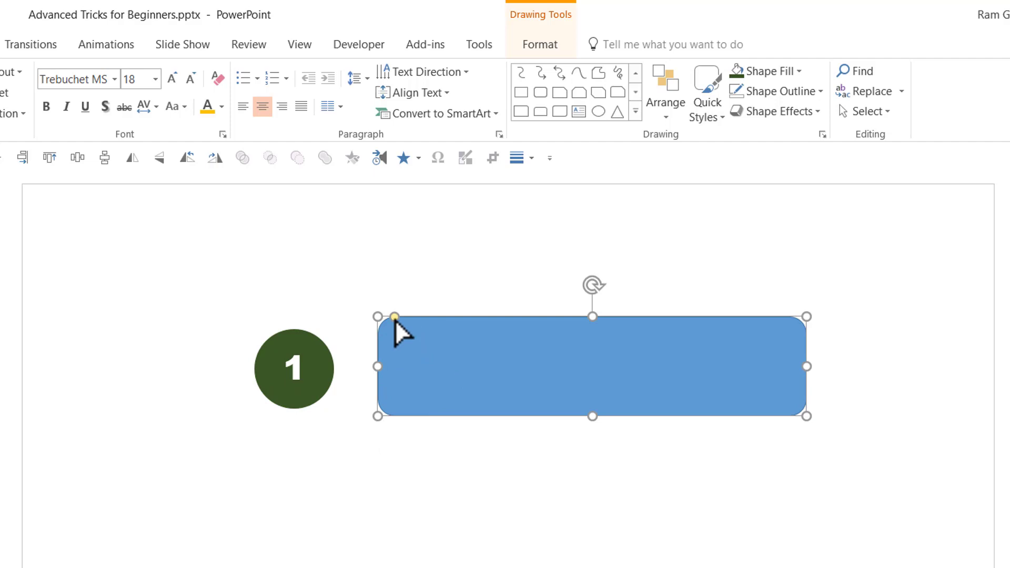
drag(395, 320, 472, 325)
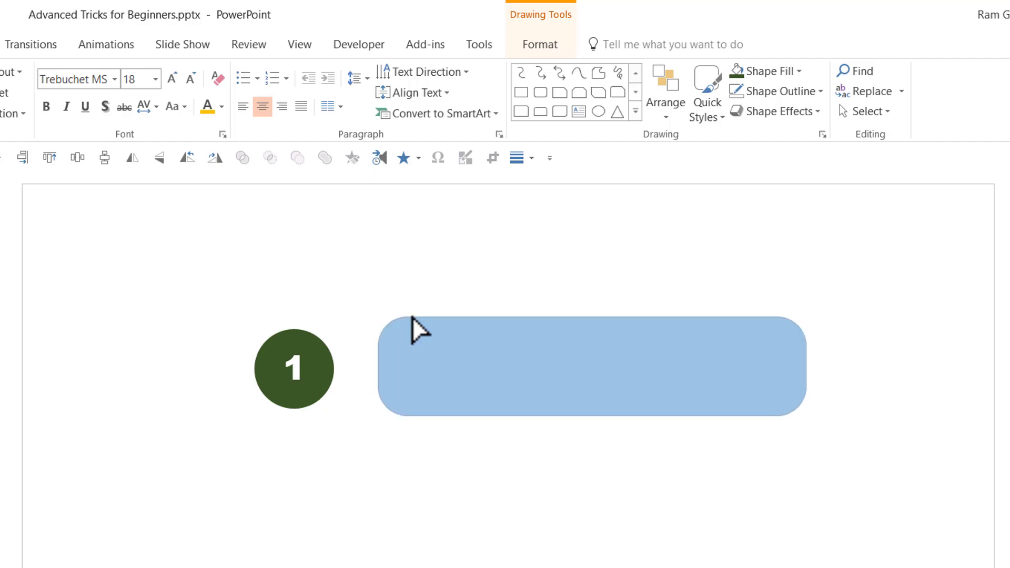
Step: Move the pill closer to the circle and shorten it from the top edge
click(509, 336)
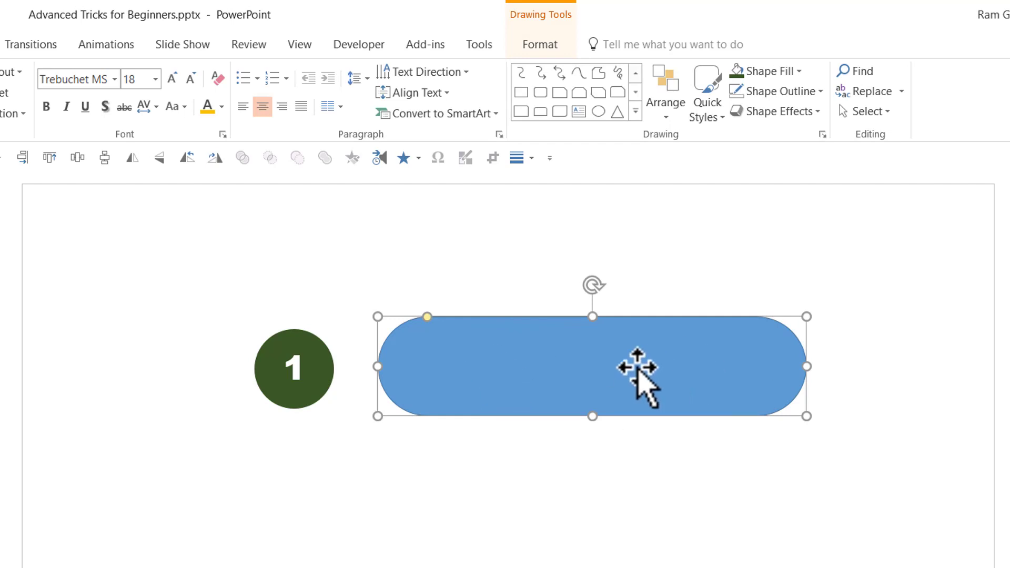
drag(545, 356, 518, 358)
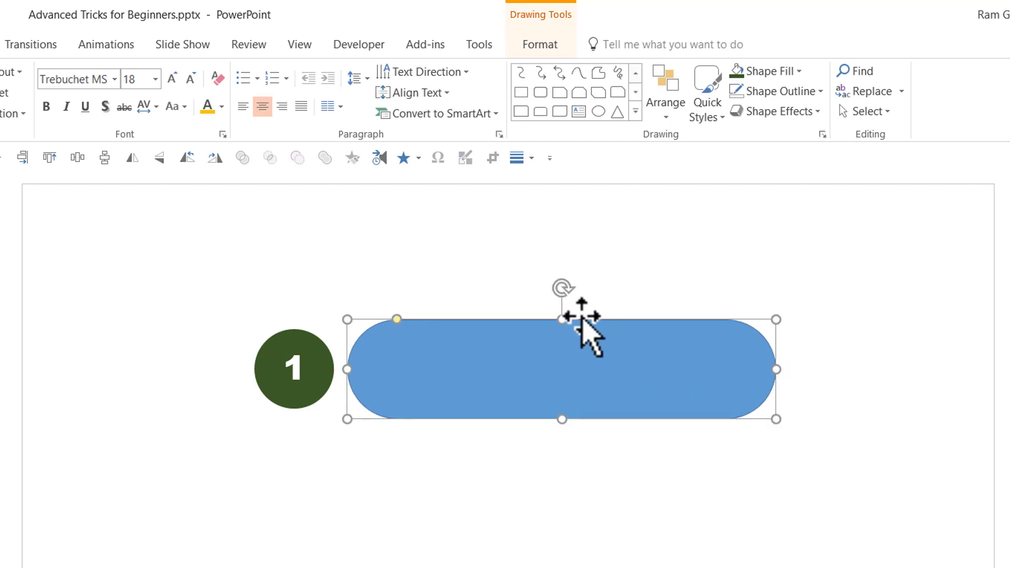
drag(562, 328, 542, 367)
Step: Align Middle the circle and pill so their centres sit level, then select the pill alone
mouse_move(193, 291)
mouse_down()
mouse_move(207, 320)
mouse_move(831, 473)
mouse_up()
click(665, 101)
mouse_move(687, 356)
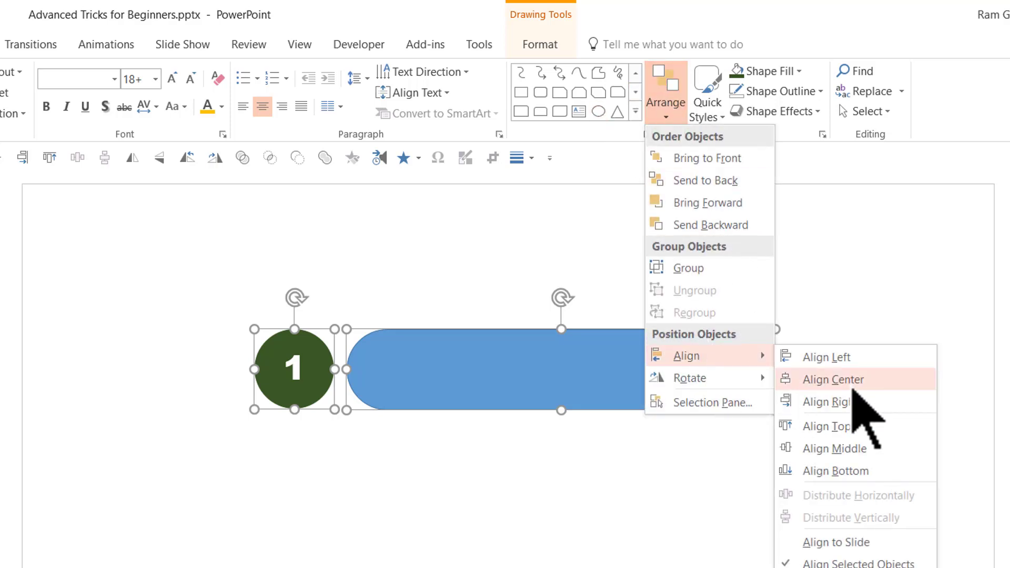
click(836, 449)
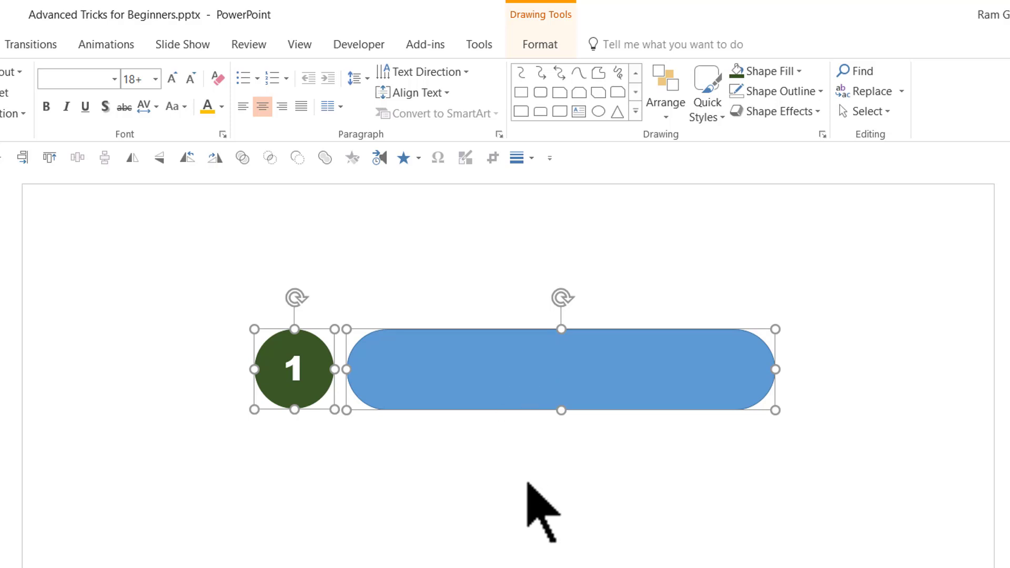
click(537, 506)
click(498, 355)
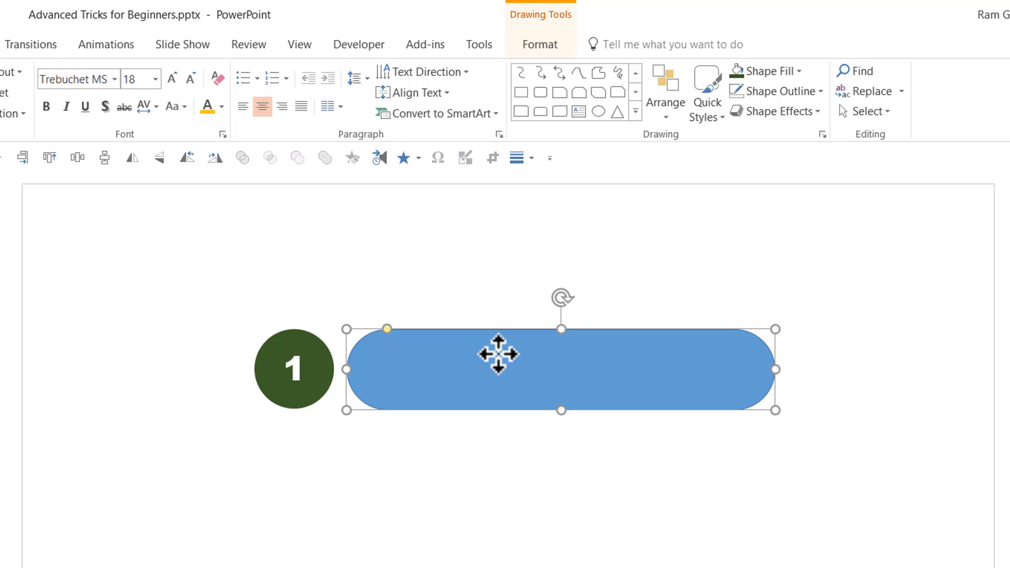
text(THis)
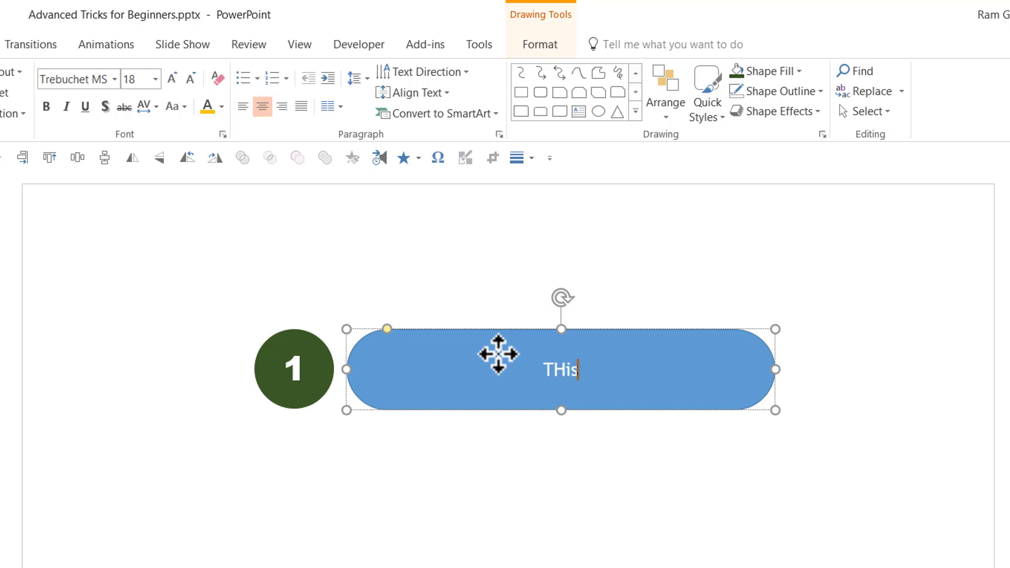
text( is the f)
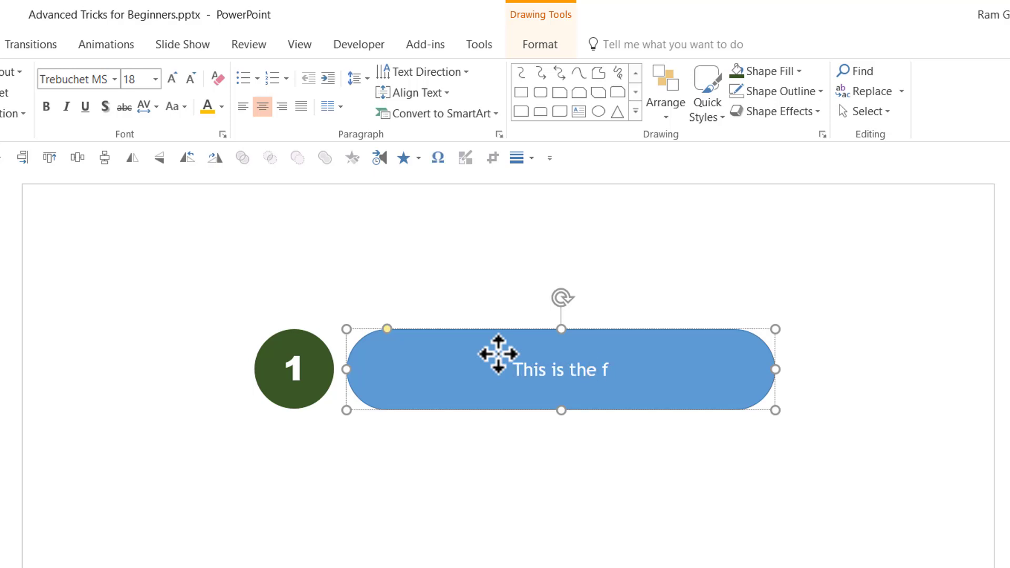
text(irst bullet )
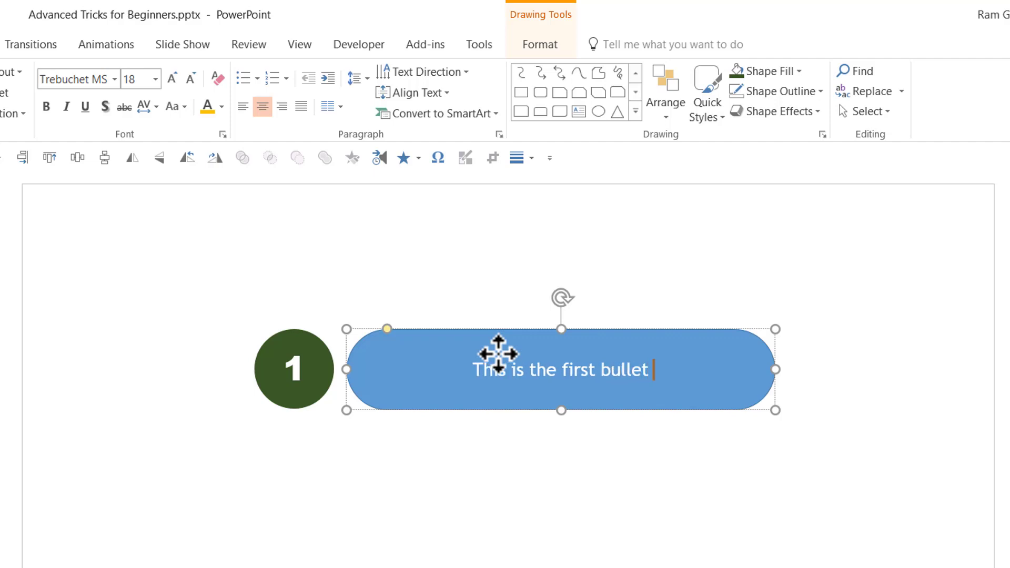
text(point)
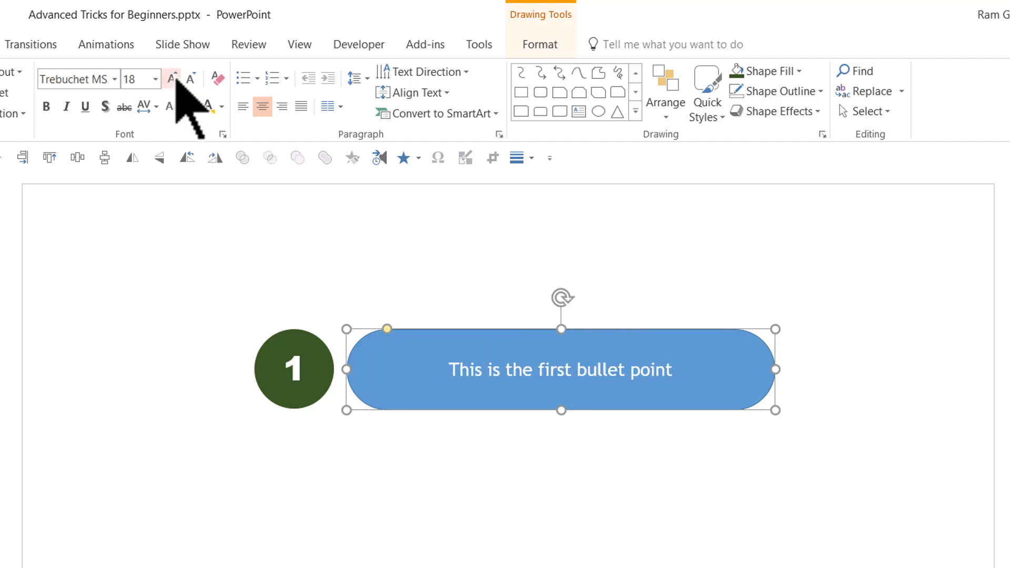
Step: Enlarge the pill's text to 24, fill it light green with no outline, and colour its text black
click(173, 78)
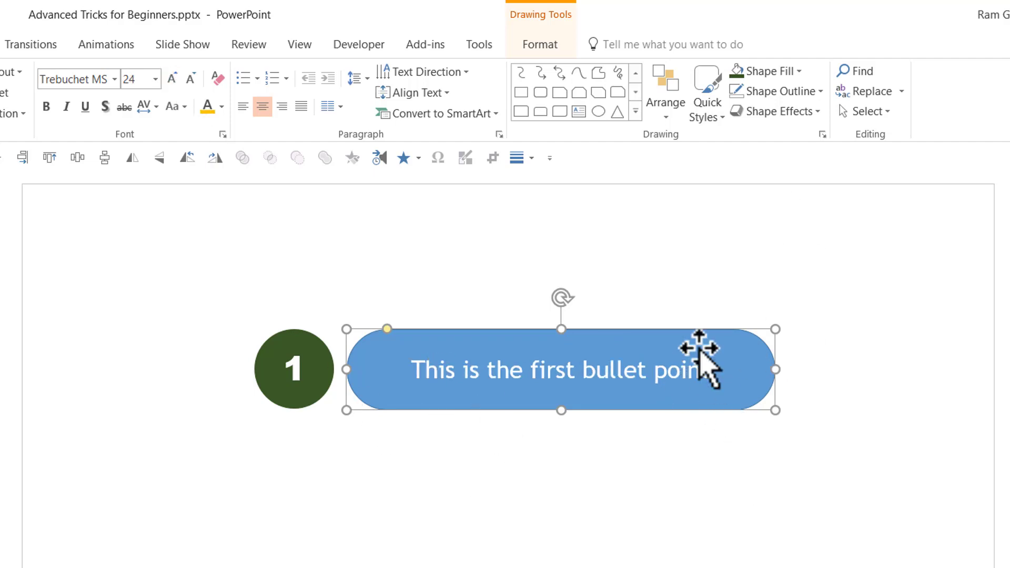
click(782, 75)
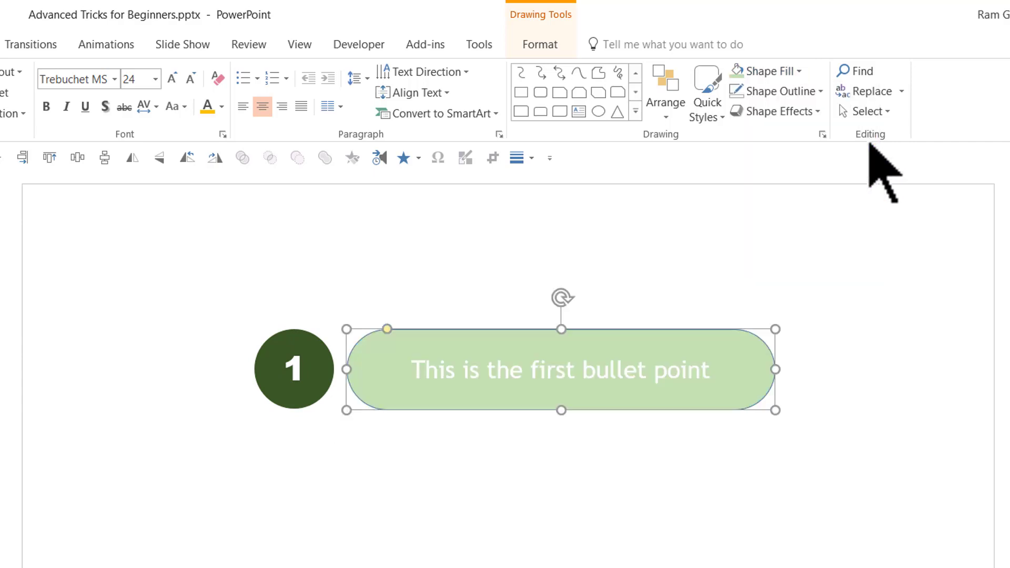
click(820, 91)
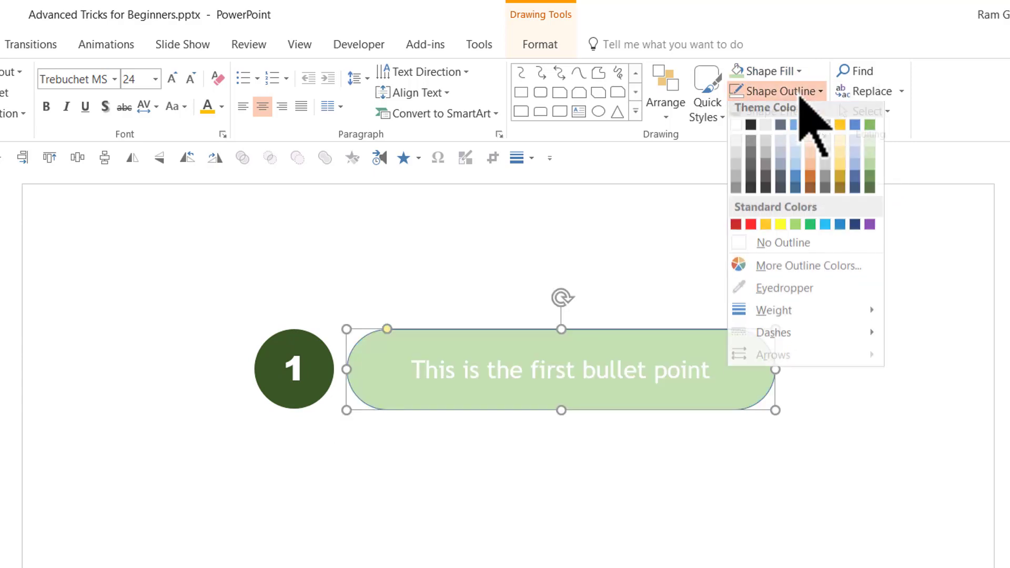
click(777, 250)
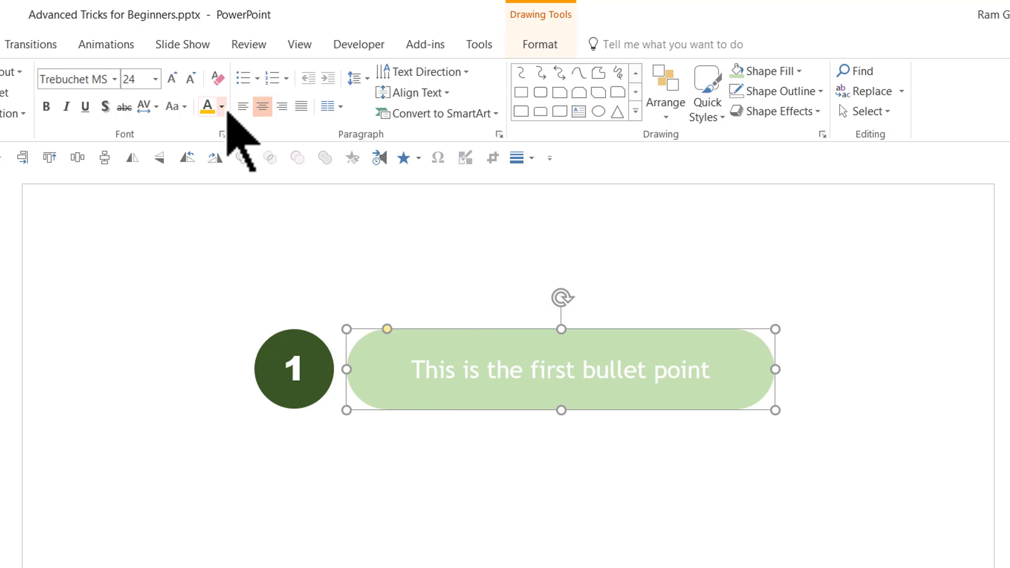
click(222, 108)
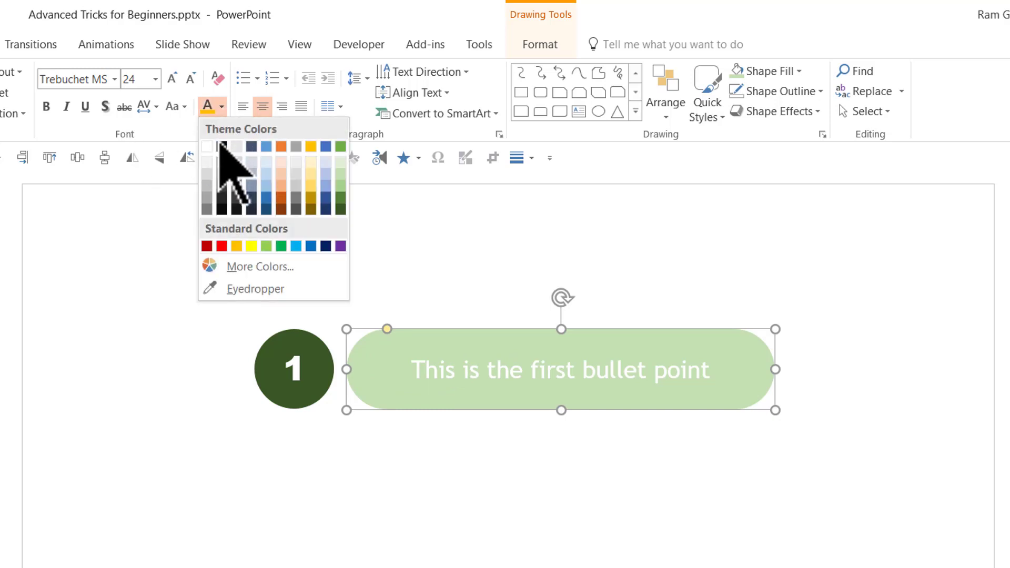
click(221, 148)
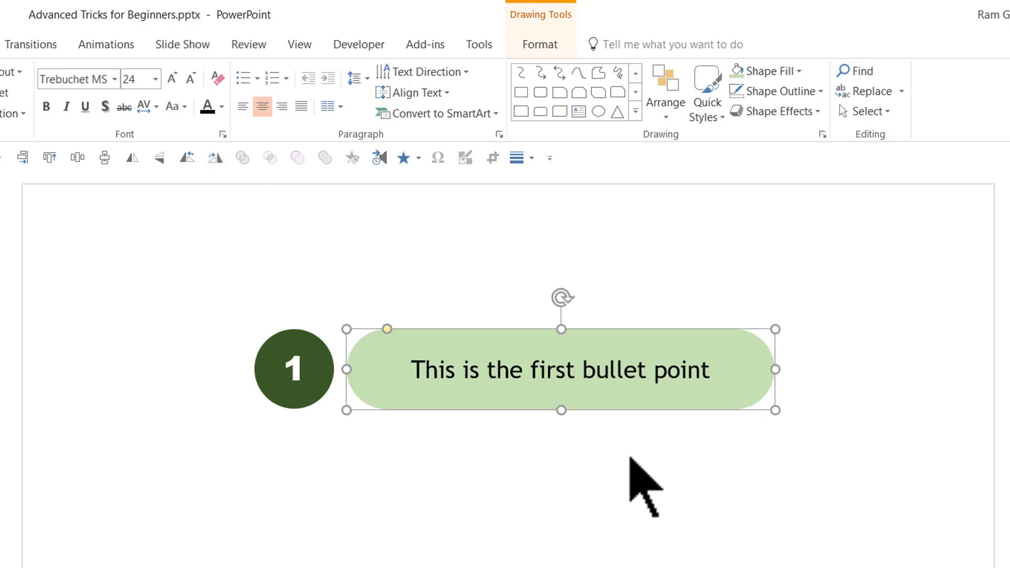
Step: Group the circle and pill into one row and duplicate it with Ctrl+D into four stacked rows
click(898, 498)
drag(885, 466, 230, 268)
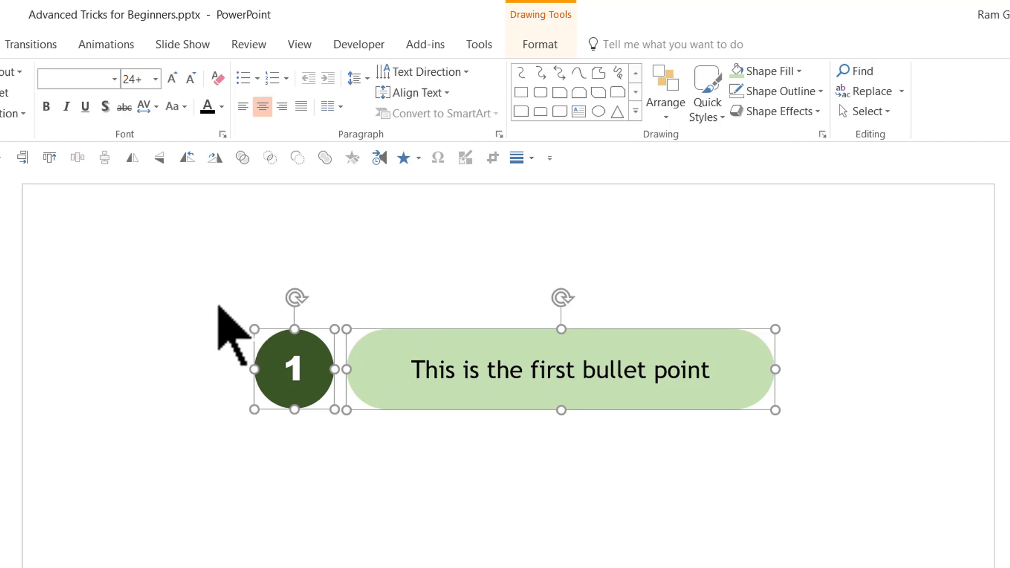
key(ctrl+g)
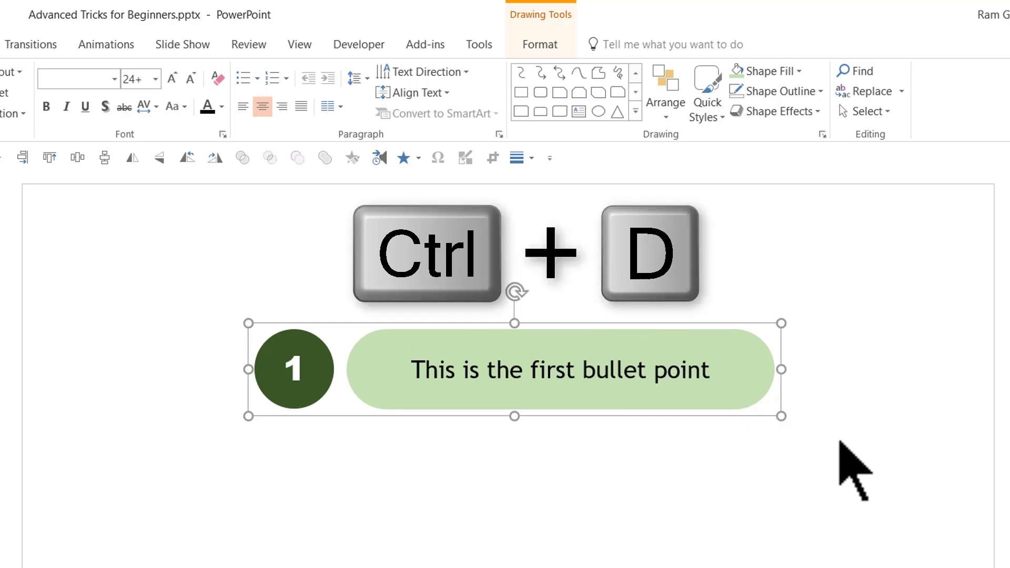
key(ctrl+d)
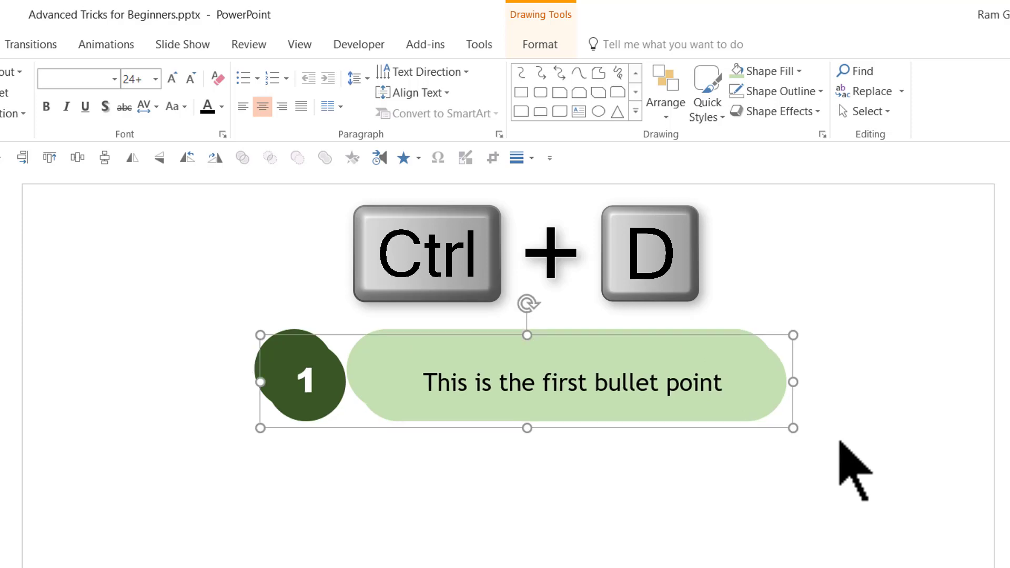
mouse_move(774, 354)
mouse_down()
mouse_move(730, 416)
mouse_move(750, 430)
mouse_up()
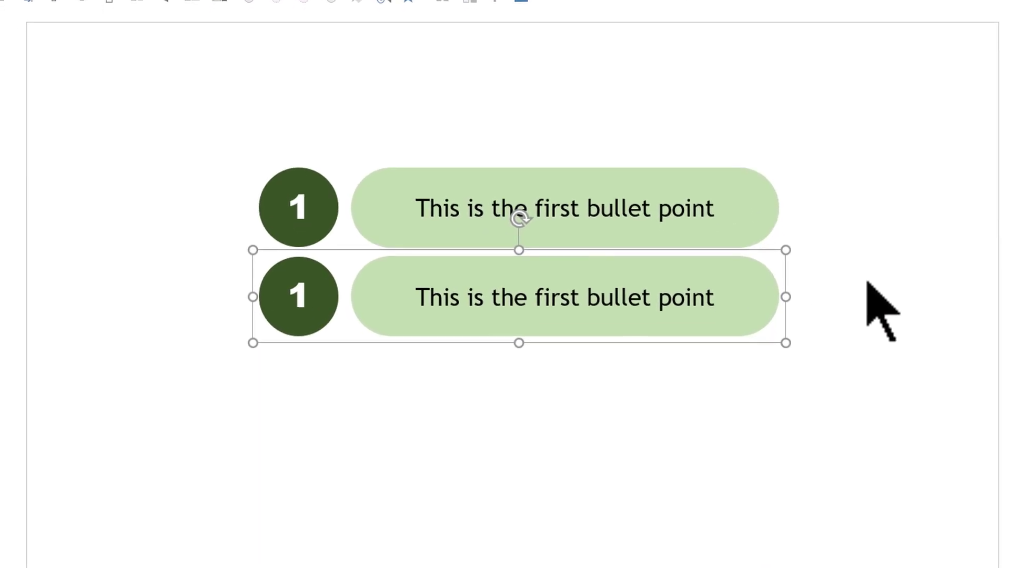
key(ctrl+d)
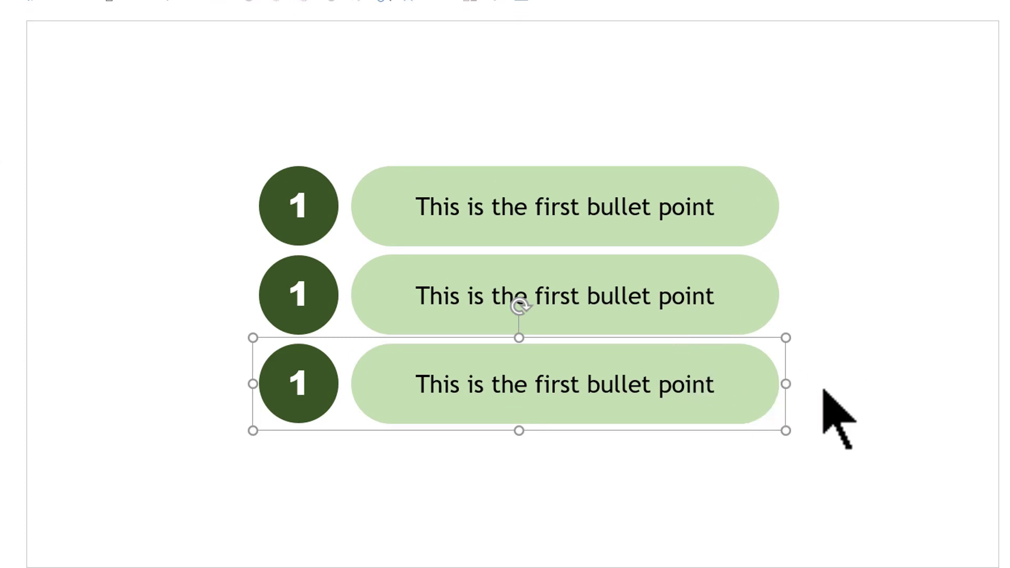
key(ctrl+d)
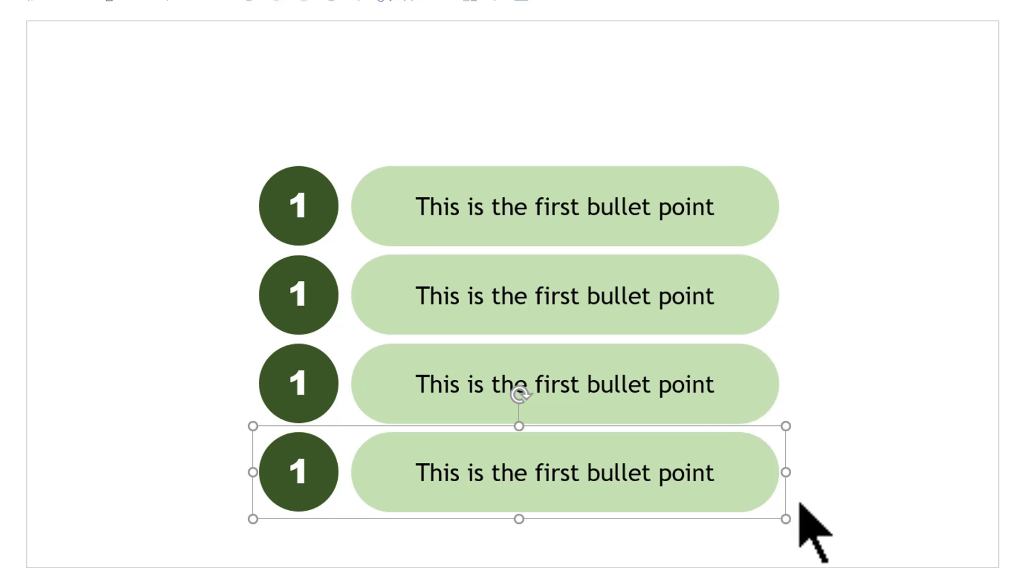
Step: Renumber the second, third and fourth circles to 2, 3 and 4
click(878, 553)
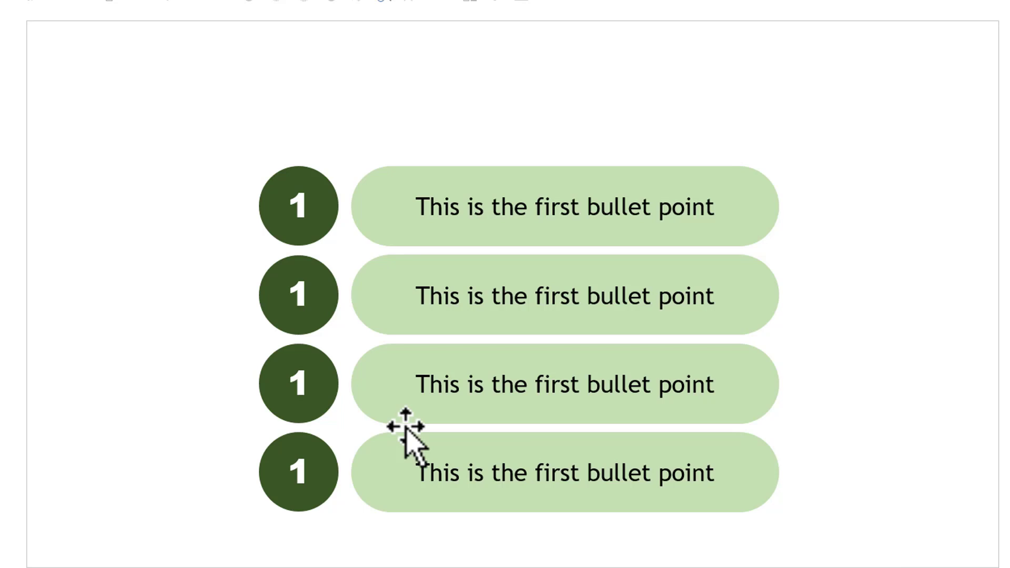
click(298, 293)
double_click(299, 290)
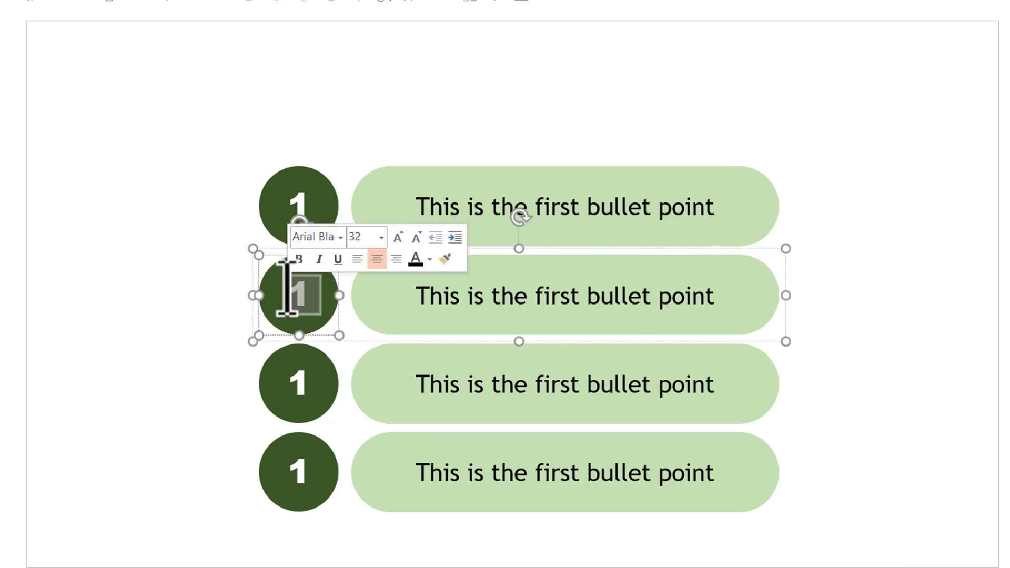
text(2)
double_click(299, 384)
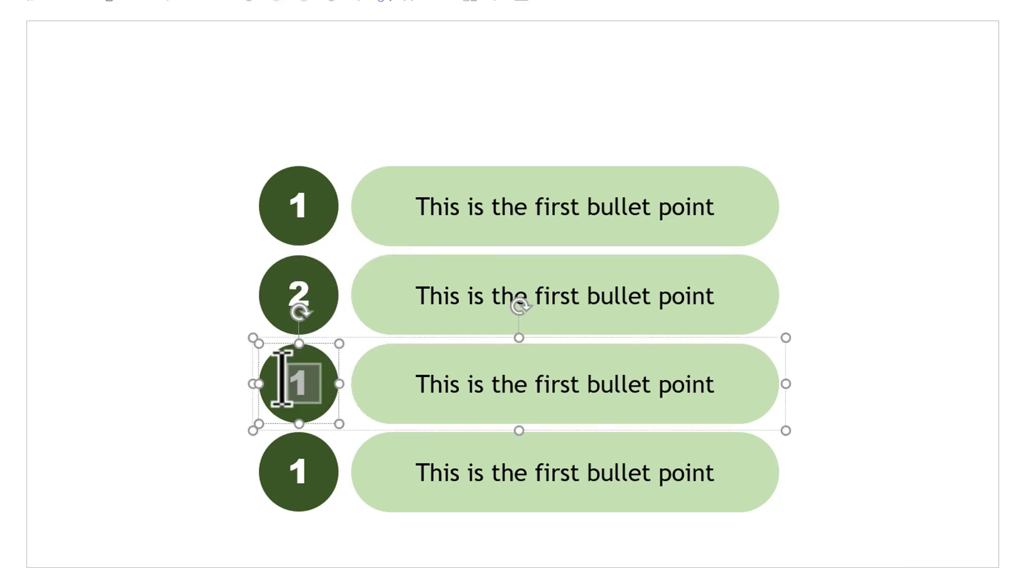
text(3)
double_click(299, 473)
text(4)
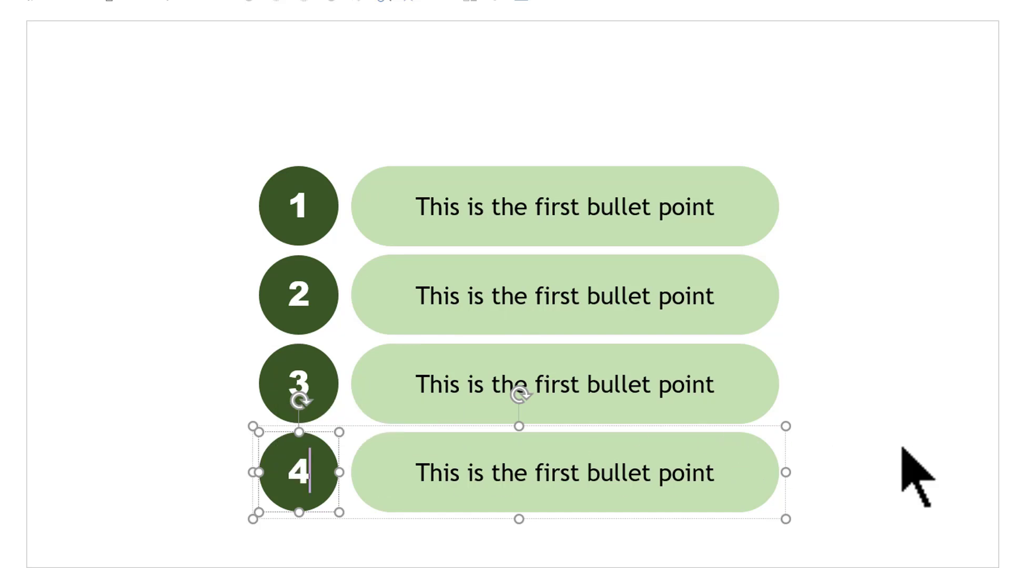
Step: Select all four rows and shift them slightly left and up
click(194, 264)
drag(103, 106, 944, 510)
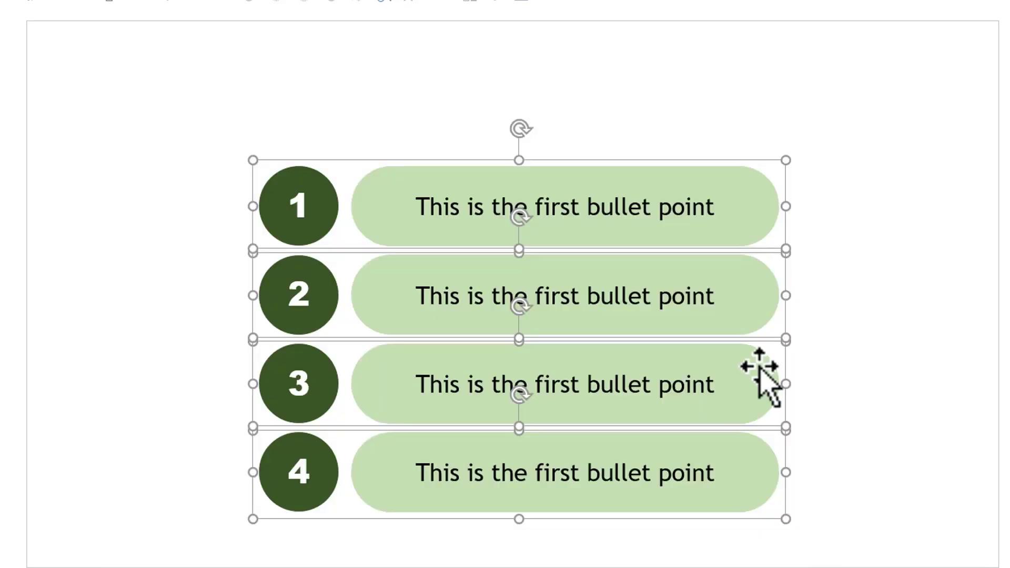
drag(780, 255, 769, 253)
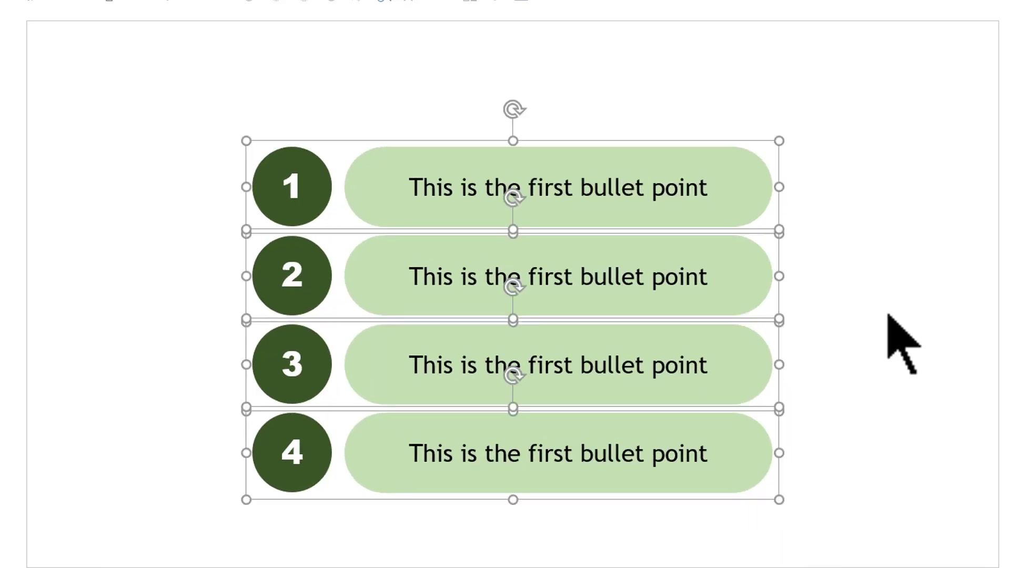
click(135, 103)
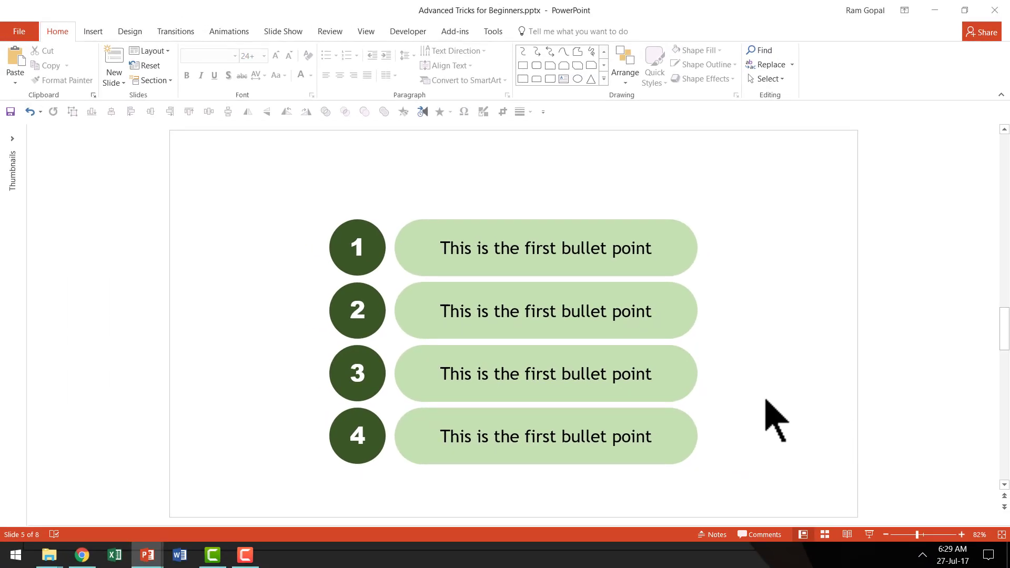
scroll(758, 419, down, 1)
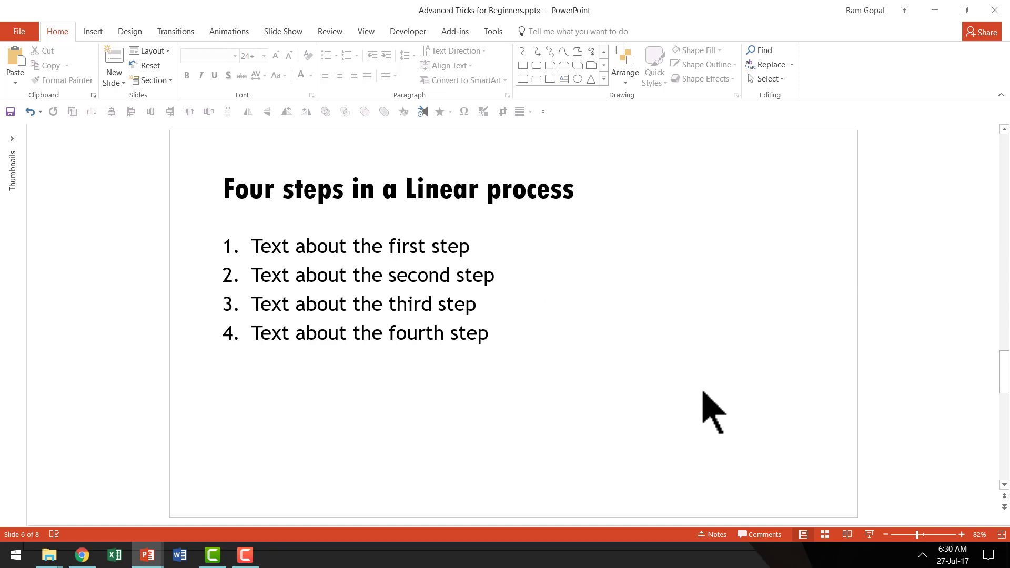
Step: Flip between the four-step numbered list on slide 6 and its circle-process diagram on slide 7
key(Page_Down)
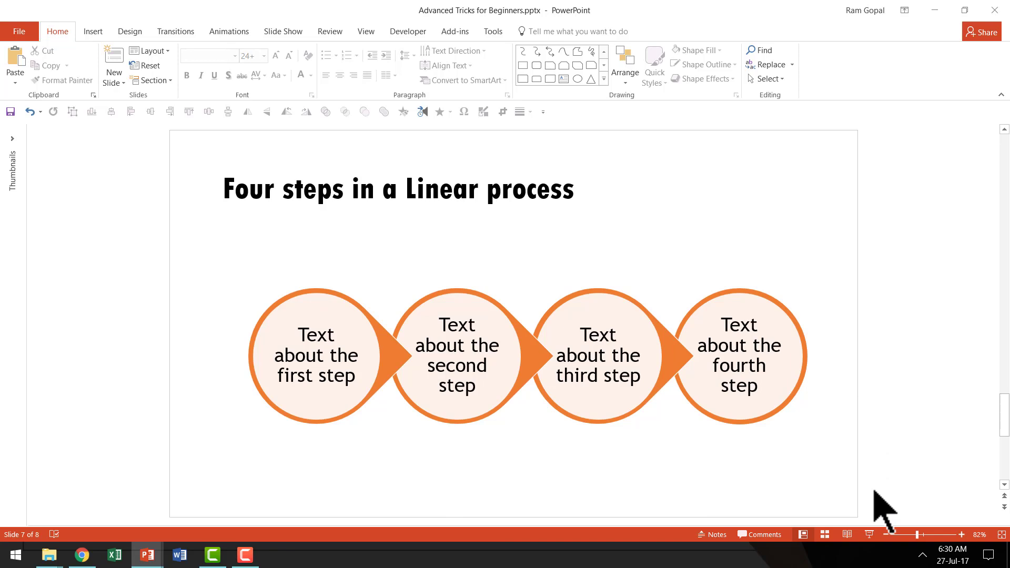
key(Page_Up)
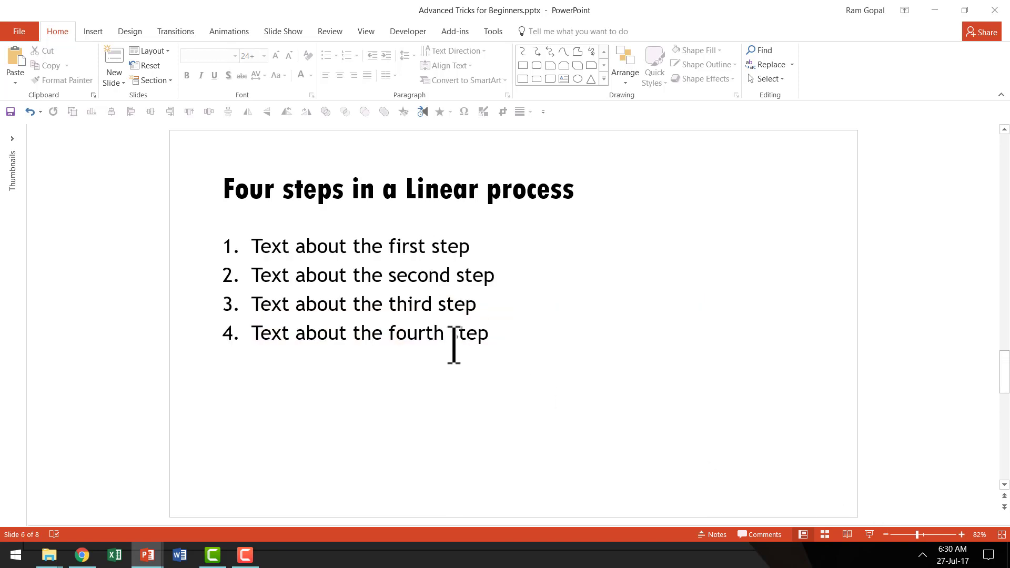
key(Page_Down)
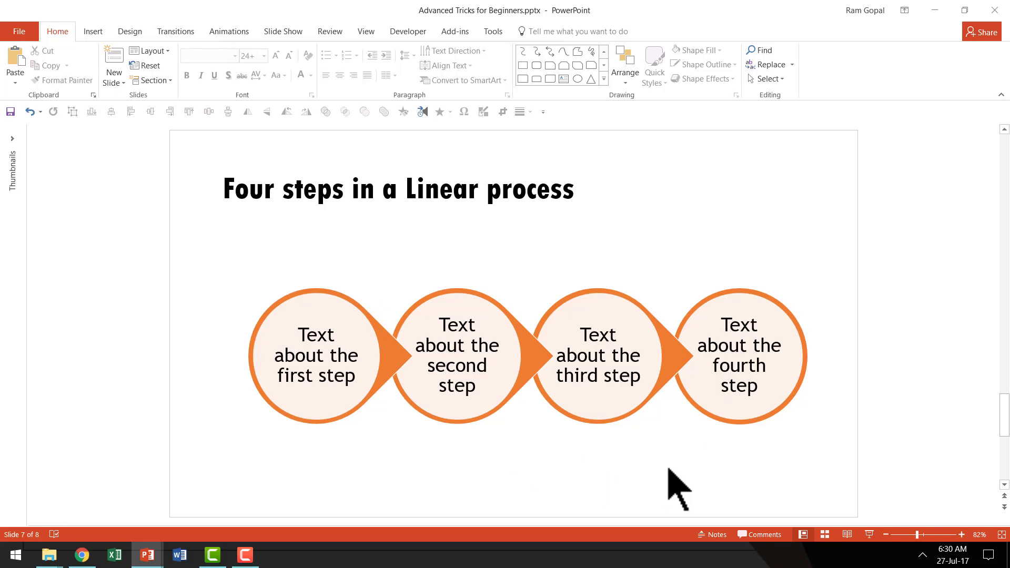
Step: Convert the four-step list on slide 6 into a Process > Circle Process SmartArt diagram
key(Page_Up)
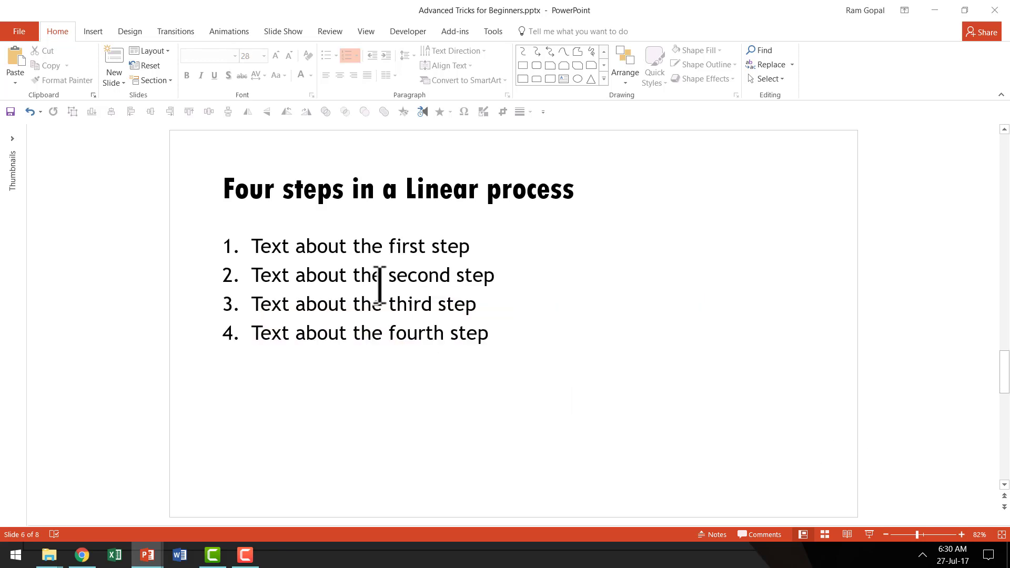
drag(252, 240, 490, 338)
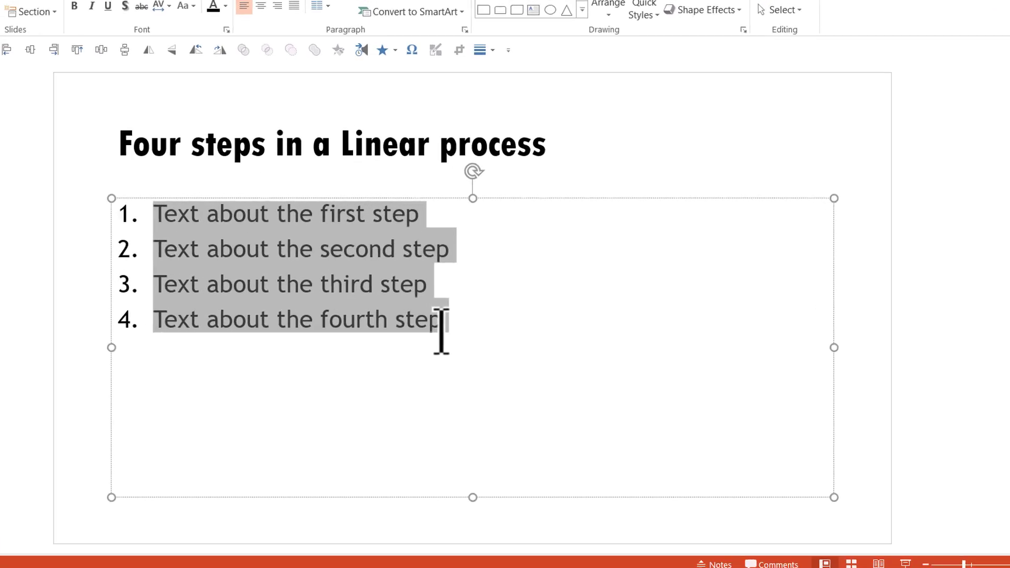
right_click(355, 251)
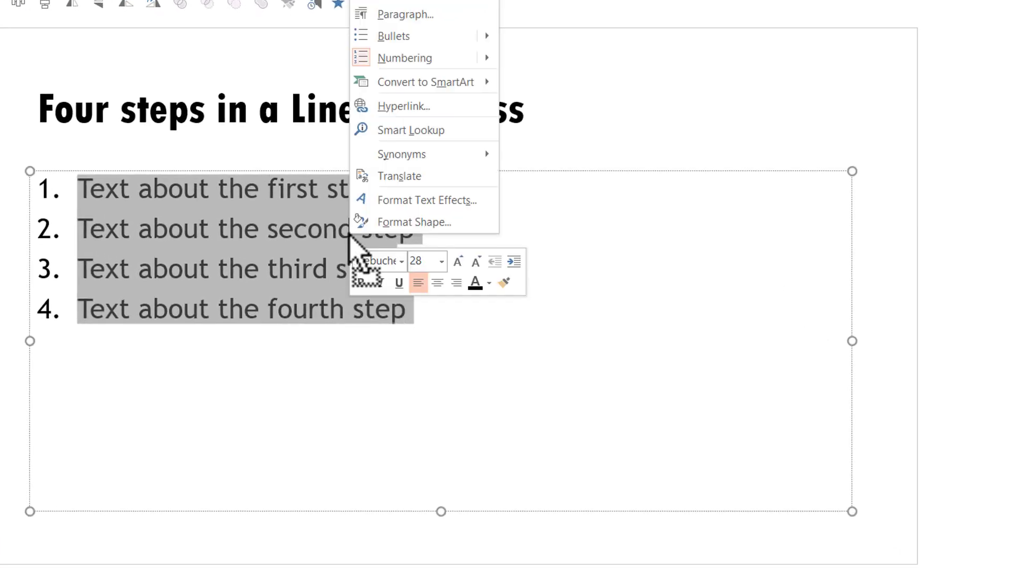
mouse_move(425, 82)
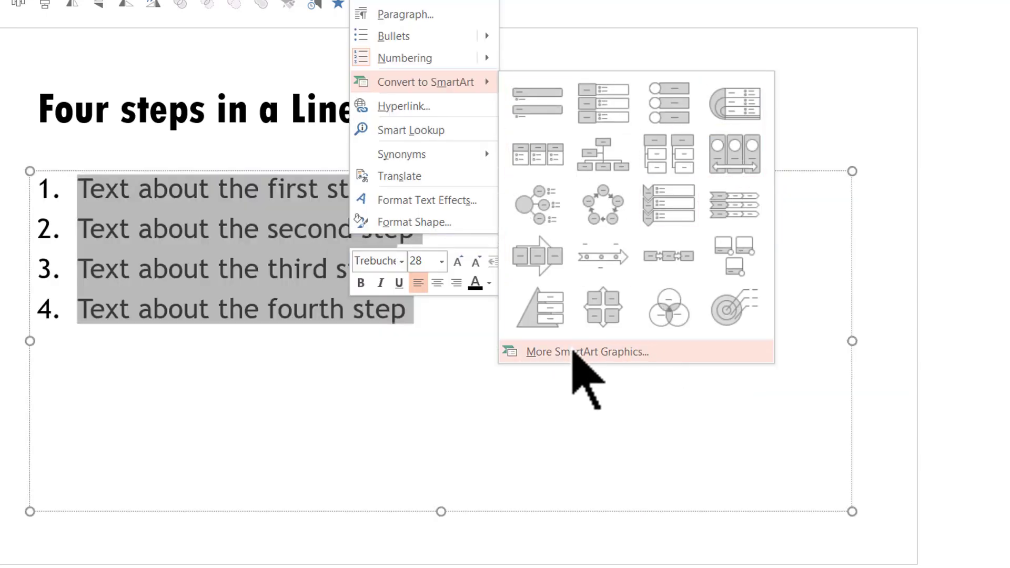
click(584, 352)
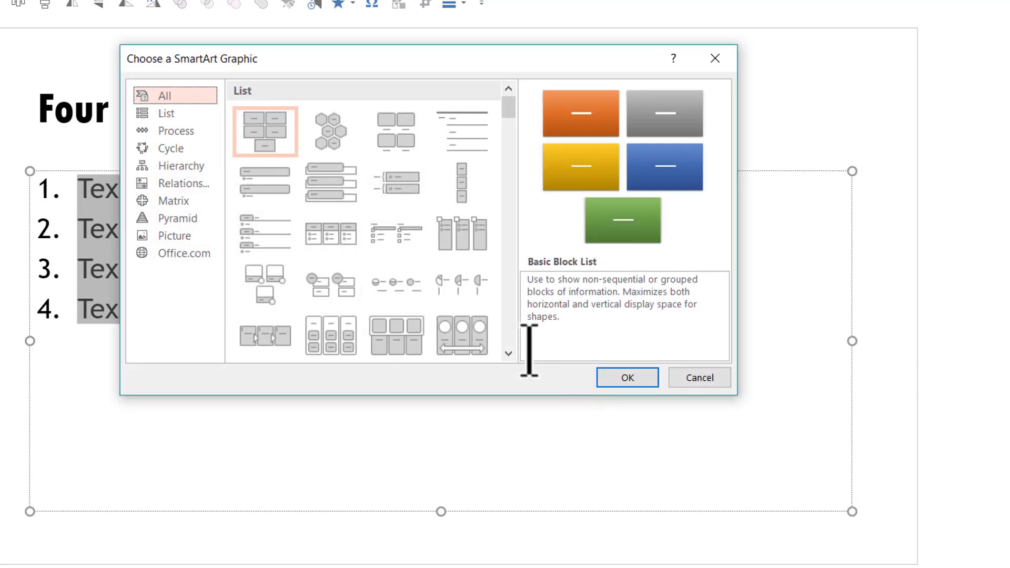
click(185, 136)
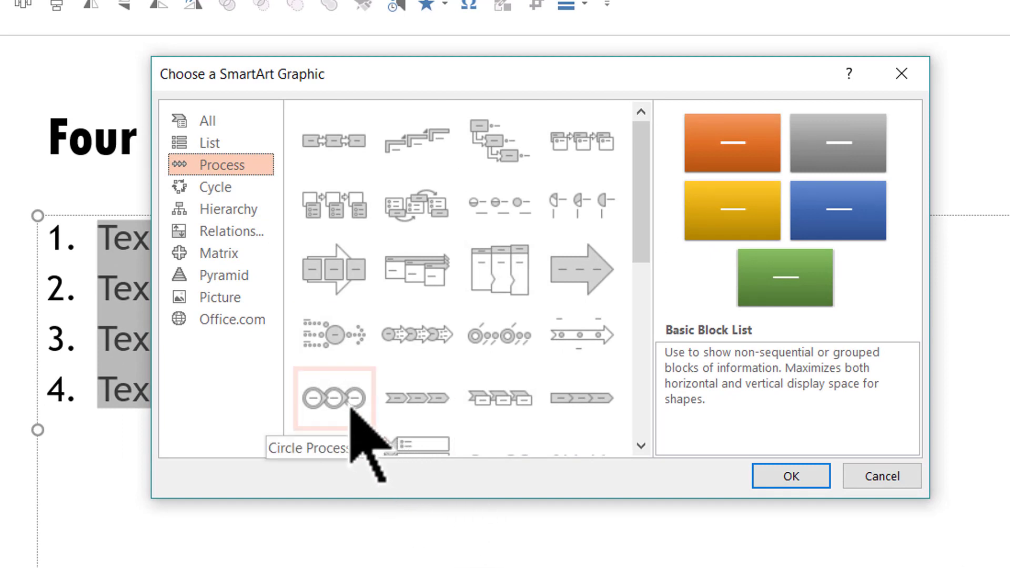
click(351, 419)
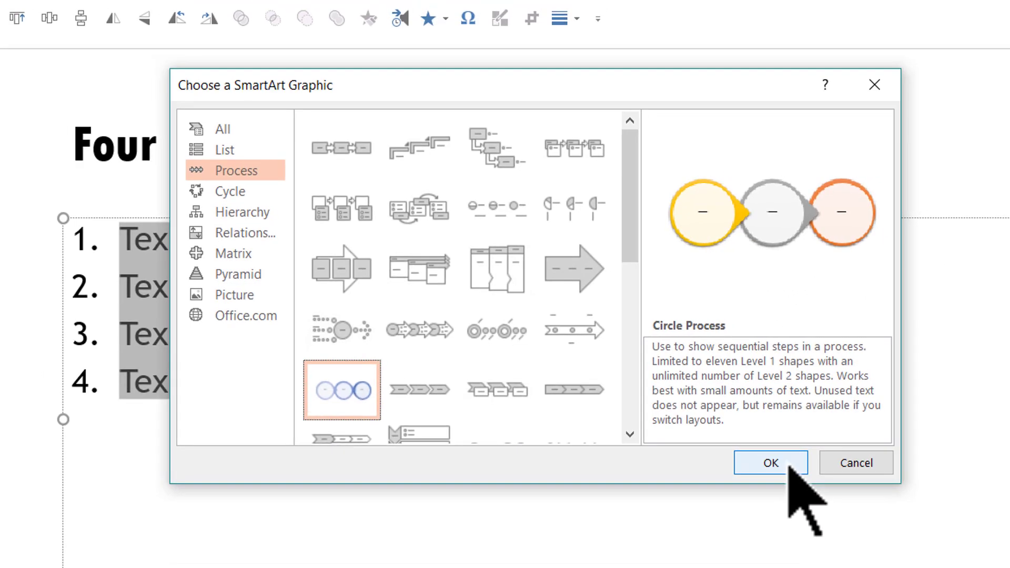
click(791, 476)
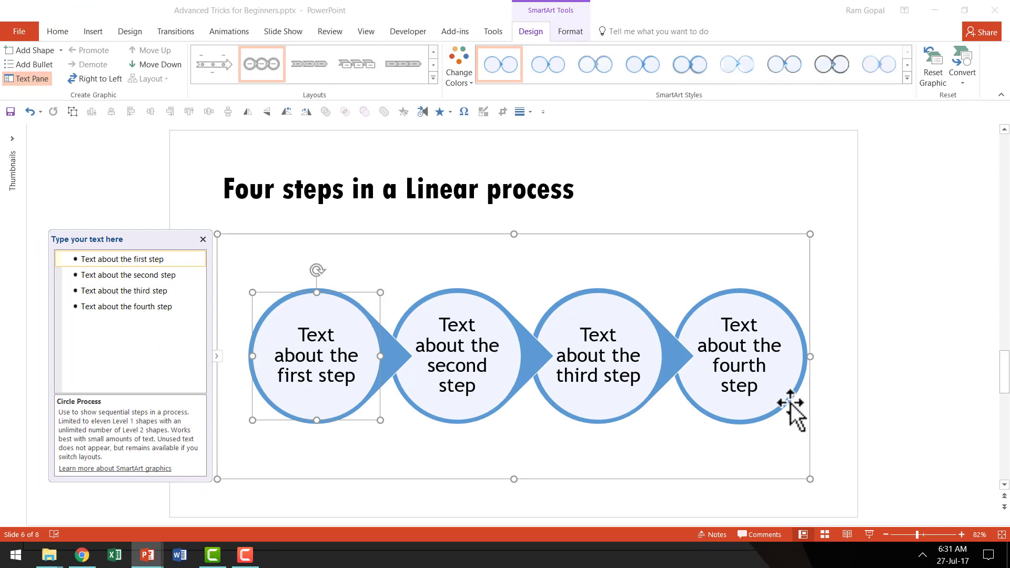
Step: Apply an orange Accent 2 colour scheme to the Circle Process diagram via Change Colors
click(658, 234)
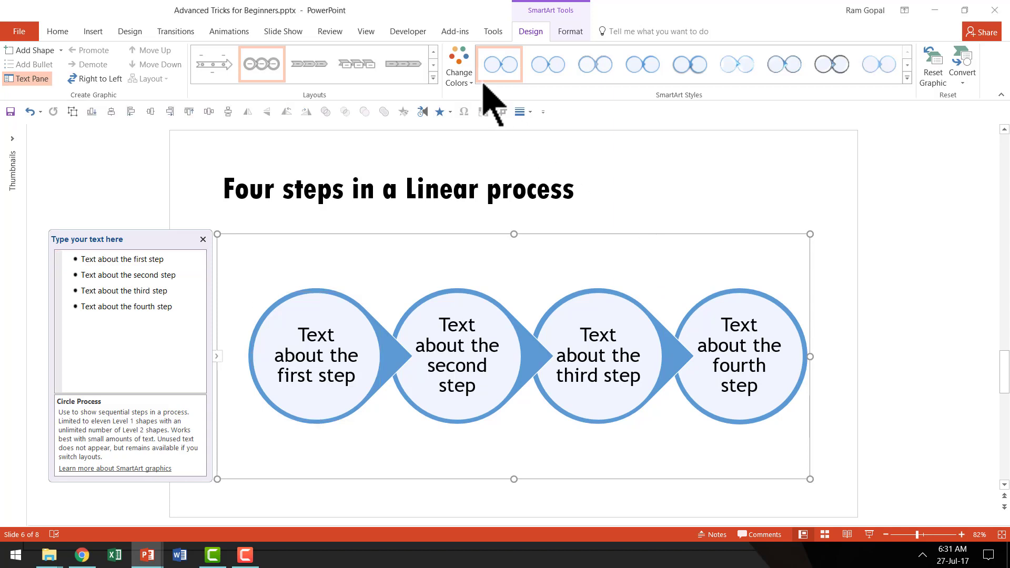
click(460, 70)
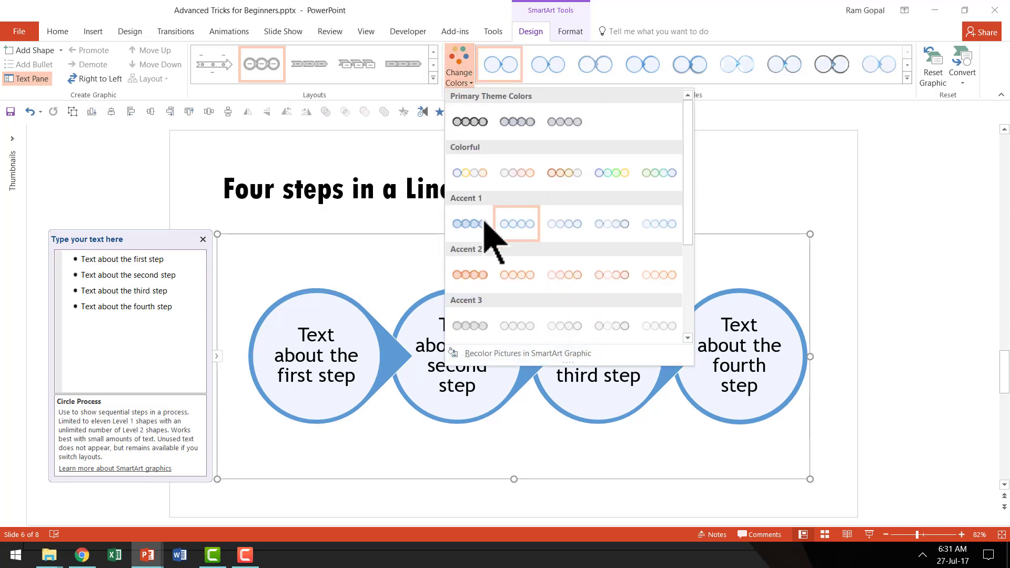
click(517, 276)
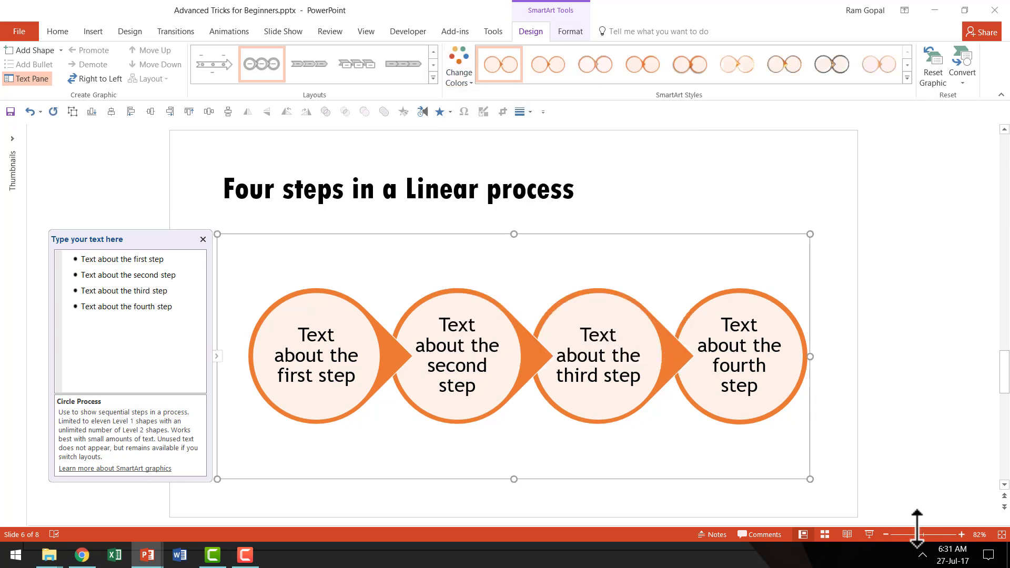